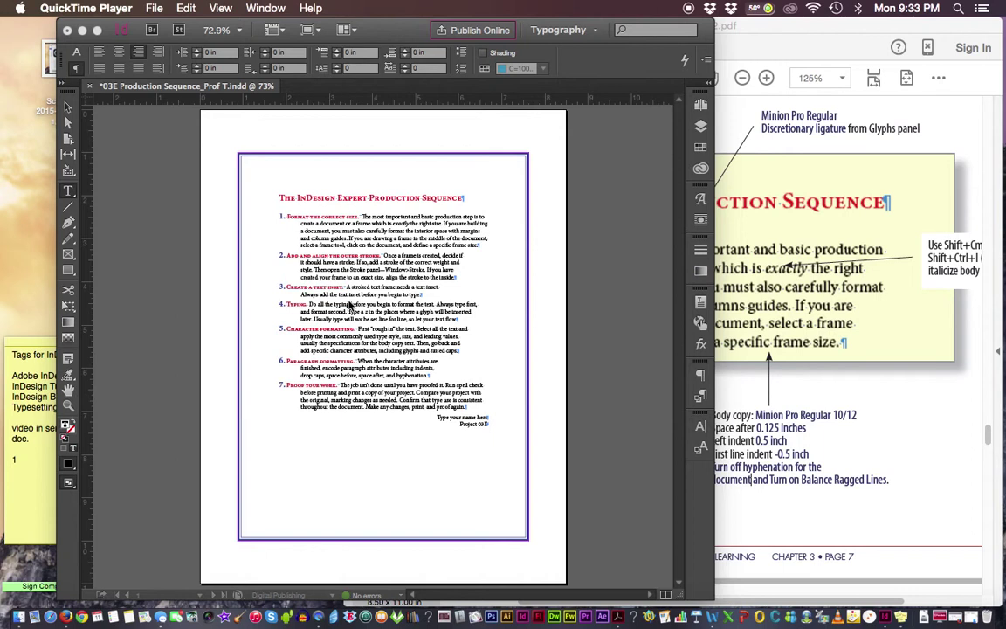
- Examine the production sequence text at actual size, then fit the whole page in view again
{"action": "left_click", "coordinate": [398, 31]}
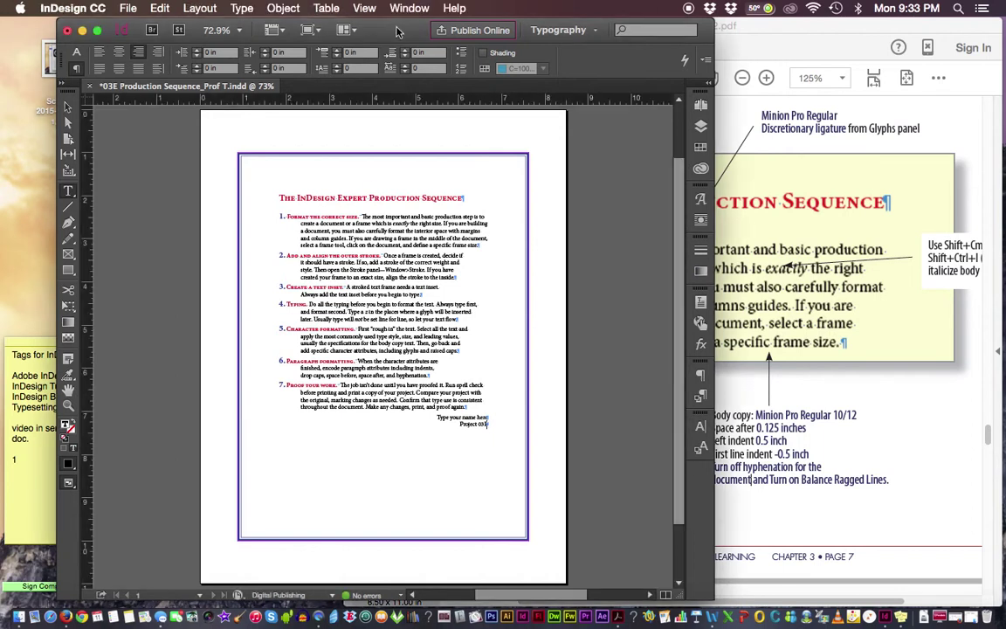
{"action": "key", "text": "super+1"}
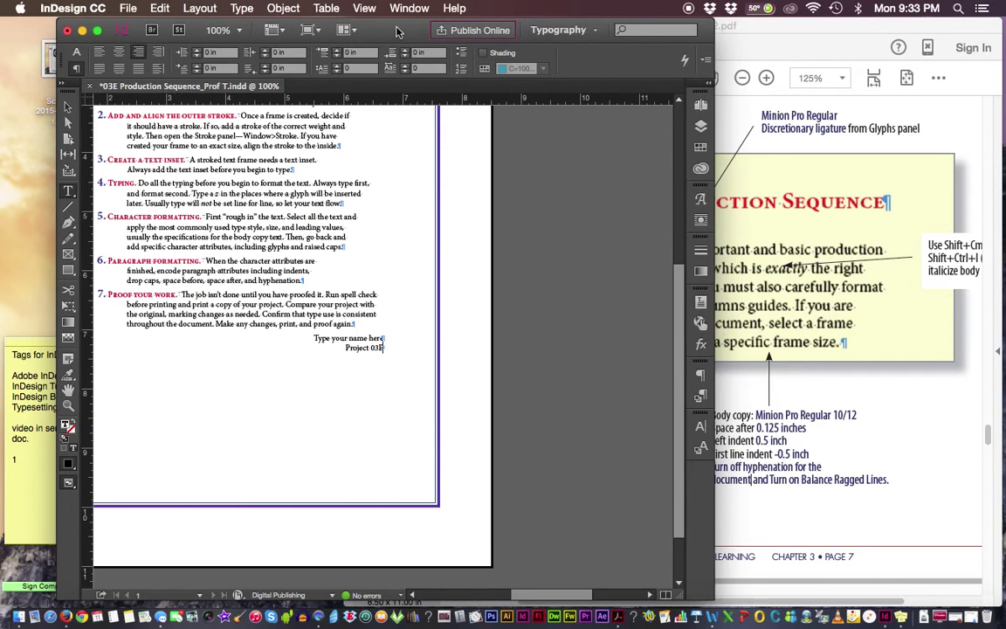
{"action": "left_click_drag", "start_coordinate": [560, 592], "coordinate": [528, 591]}
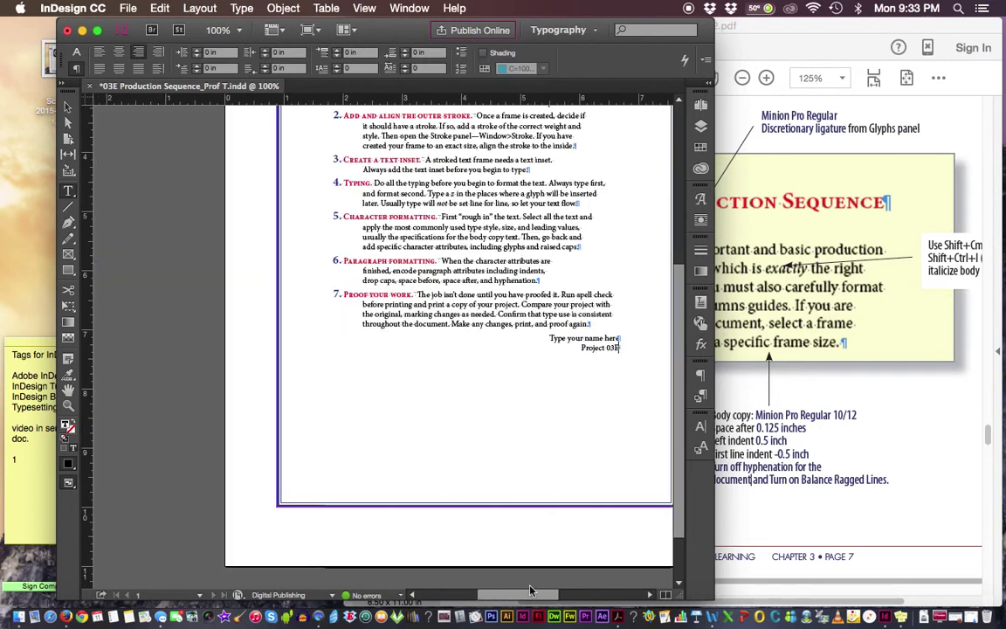
{"action": "scroll", "coordinate": [685, 375], "scroll_direction": "up", "scroll_amount": 3}
{"action": "scroll", "coordinate": [686, 375], "scroll_direction": "up", "scroll_amount": 2}
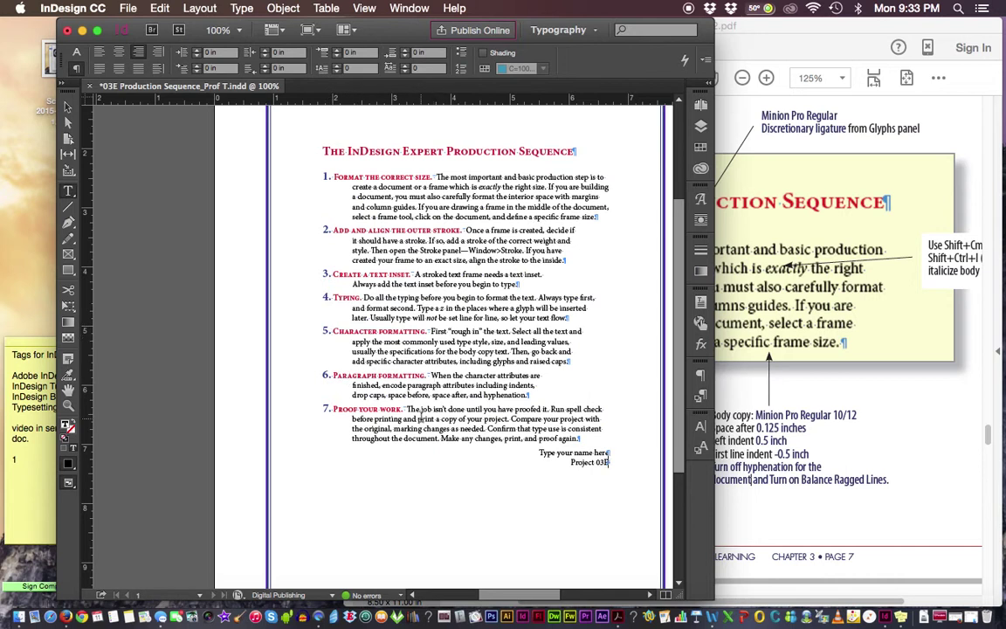
{"action": "scroll", "coordinate": [560, 597], "scroll_direction": "right", "scroll_amount": 2}
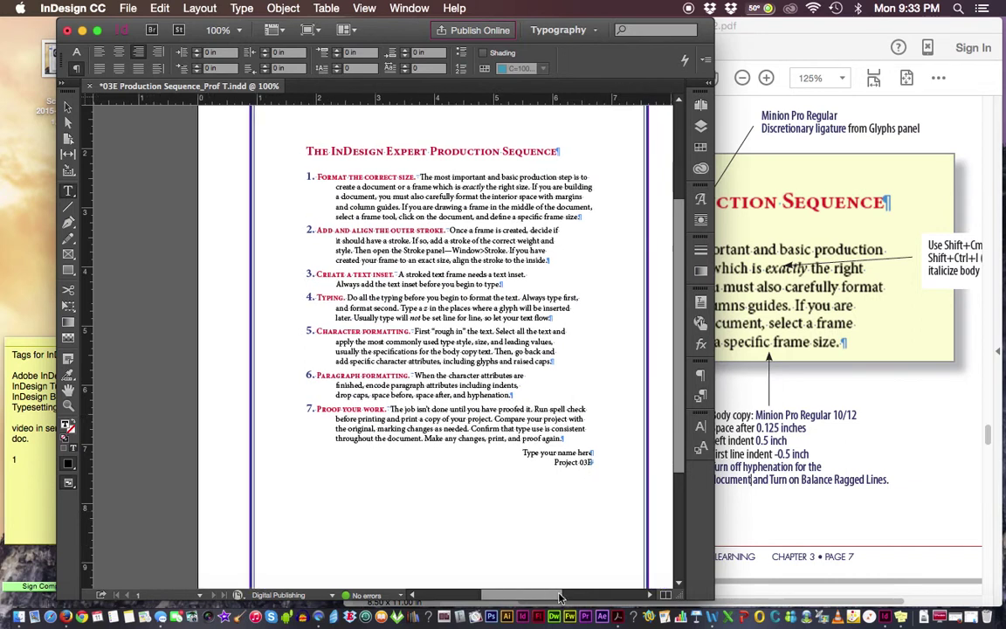
{"action": "scroll", "coordinate": [560, 598], "scroll_direction": "right", "scroll_amount": 5}
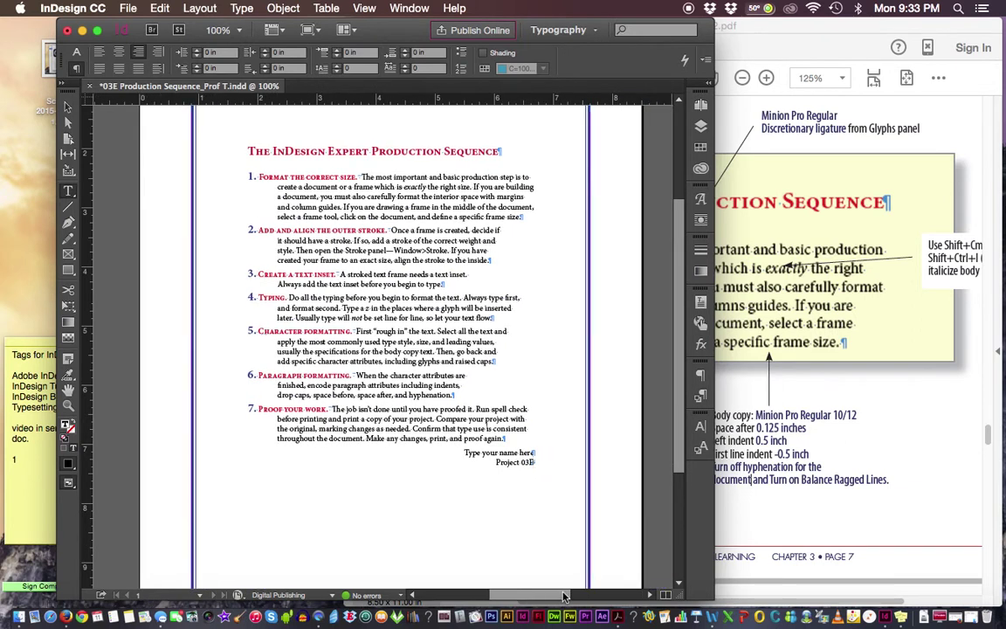
{"action": "key", "text": "super+0"}
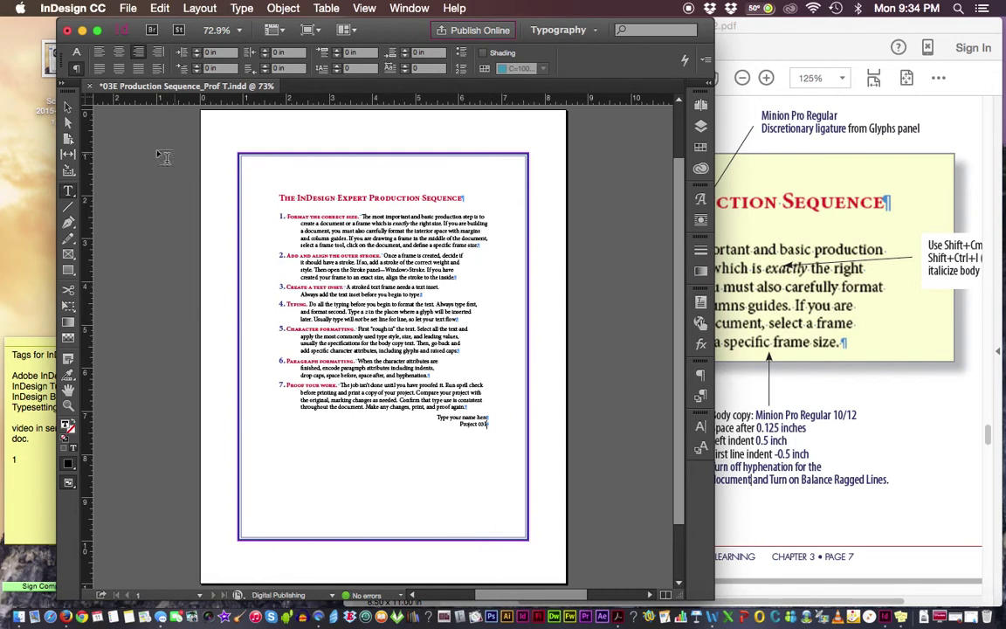
- Set the text frame's vertical justification to Center in the Text Frame Options
{"action": "left_click", "coordinate": [67, 105]}
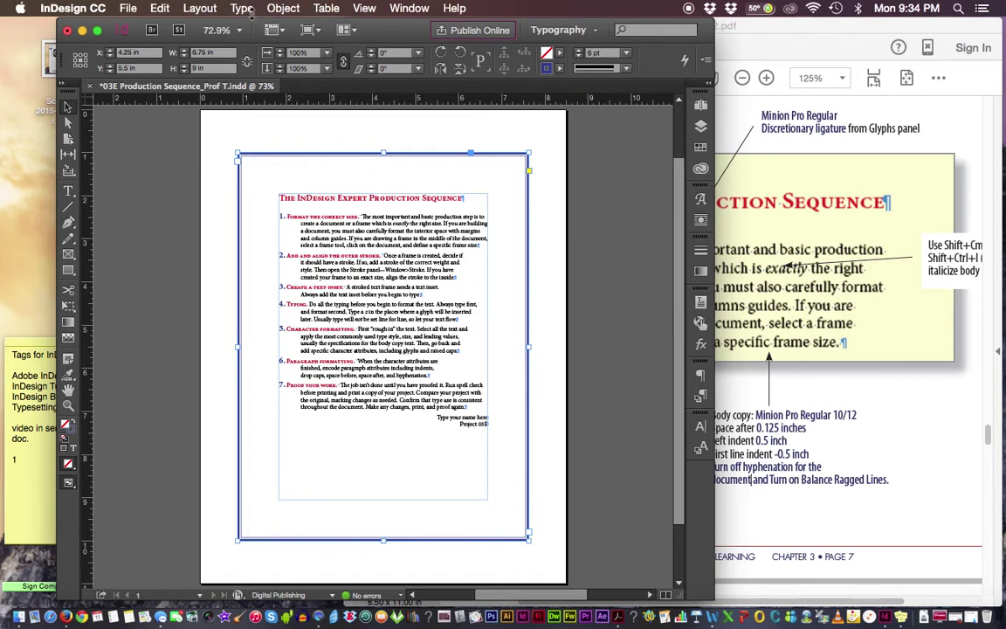
{"action": "left_click", "coordinate": [284, 8]}
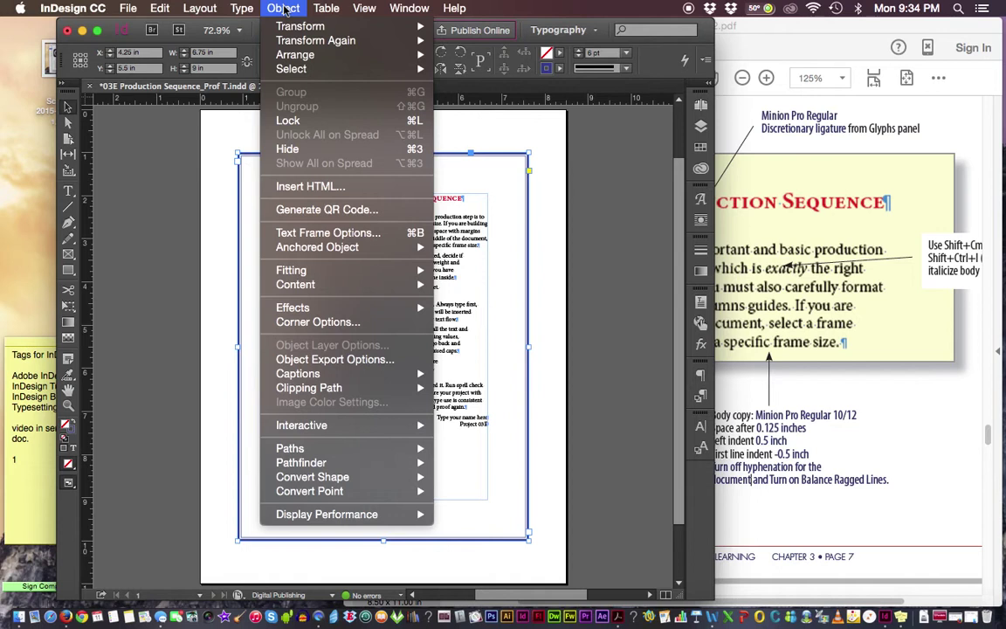
{"action": "left_click", "coordinate": [309, 233]}
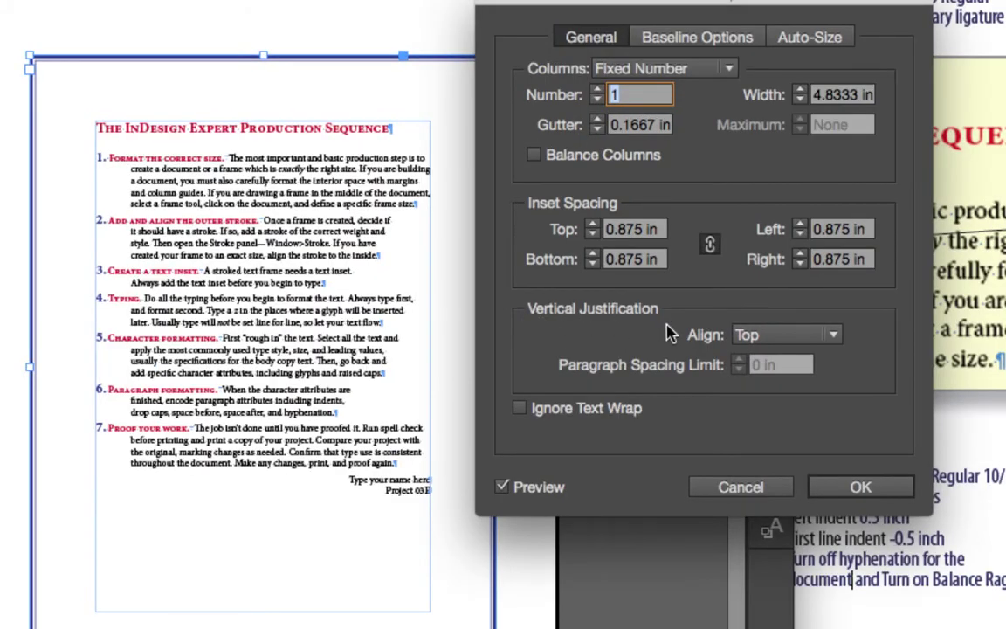
{"action": "left_click", "coordinate": [833, 337]}
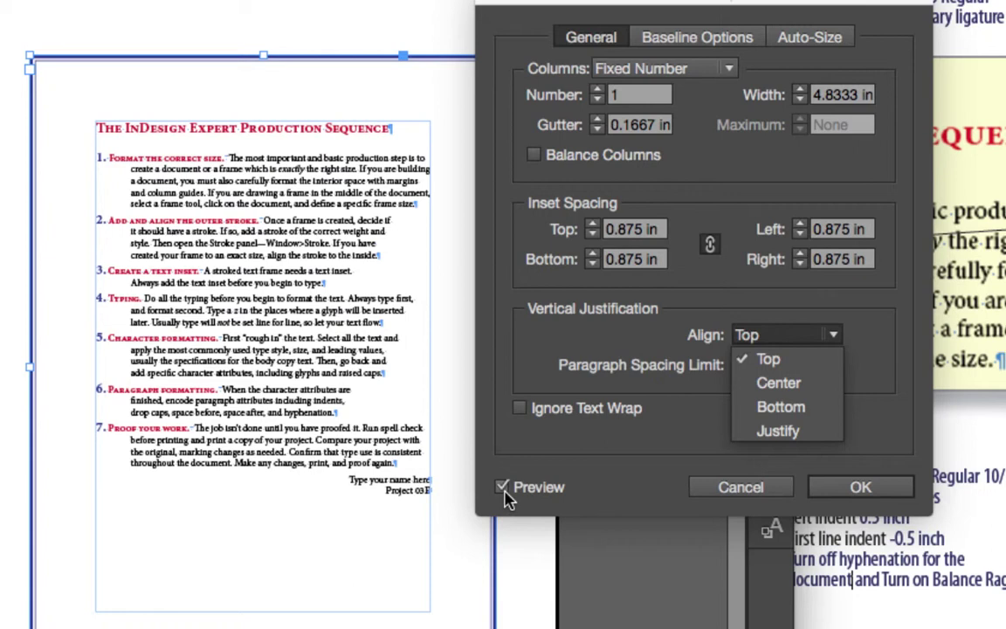
{"action": "left_click", "coordinate": [778, 384]}
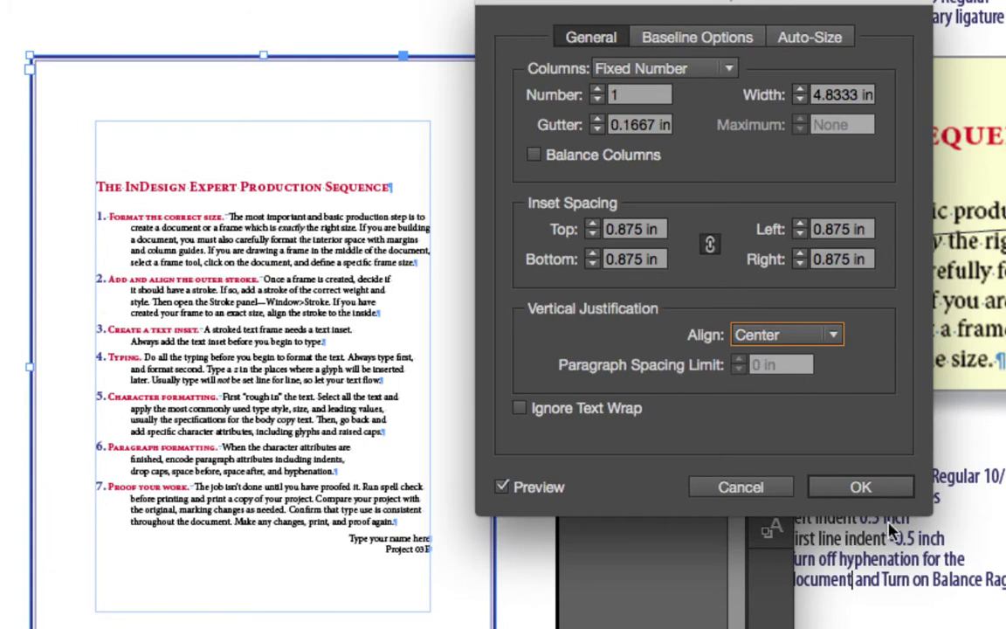
{"action": "left_click", "coordinate": [860, 487]}
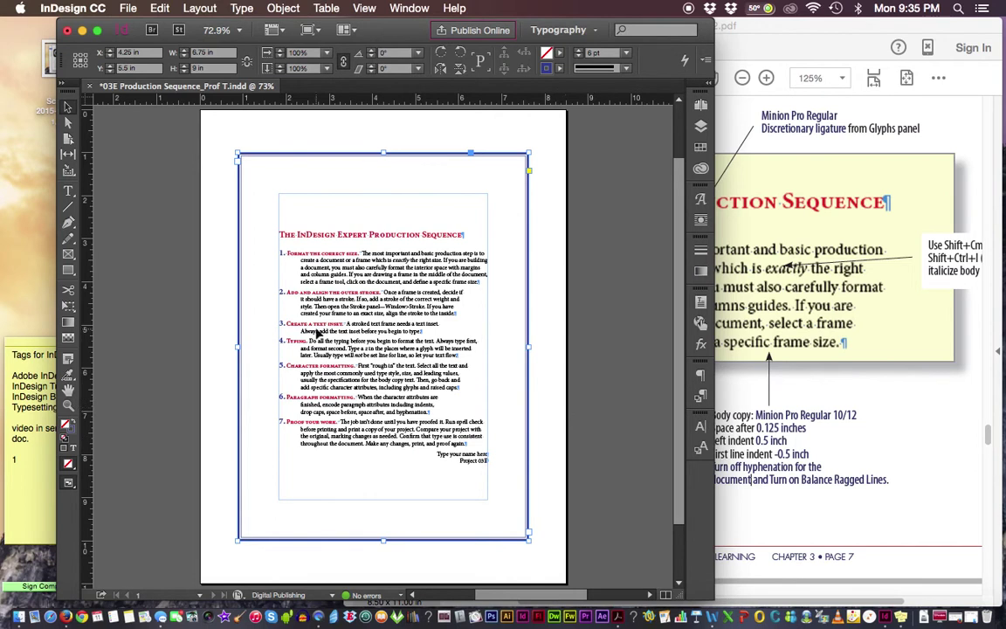
- Select all the text in the frame, spell-check it with the search scope set to Selection, and close the checker
{"action": "left_click", "coordinate": [69, 193]}
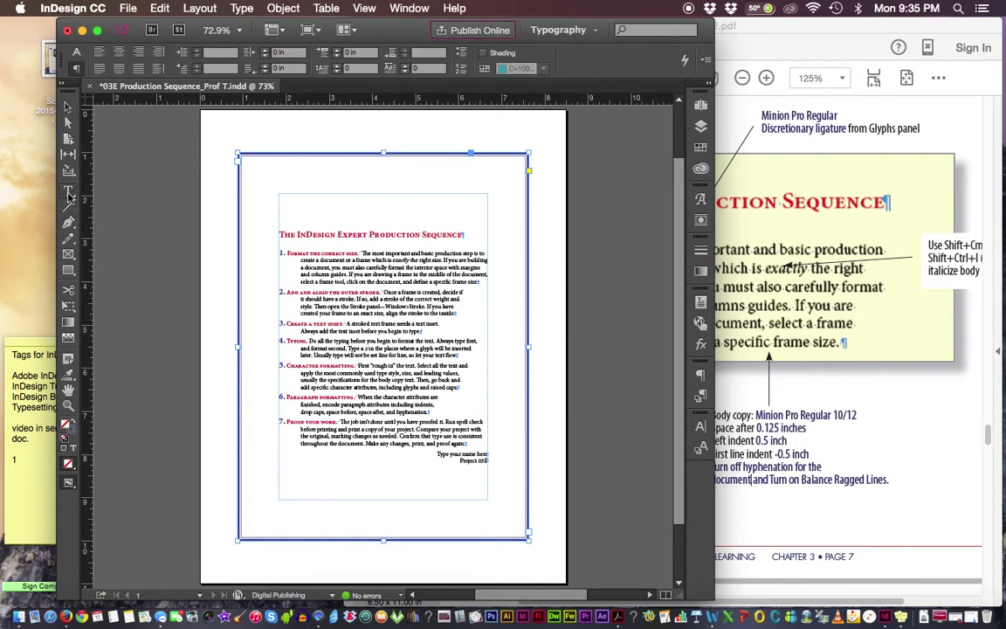
{"action": "left_click", "coordinate": [281, 234]}
{"action": "left_click_drag", "start_coordinate": [282, 234], "coordinate": [507, 477]}
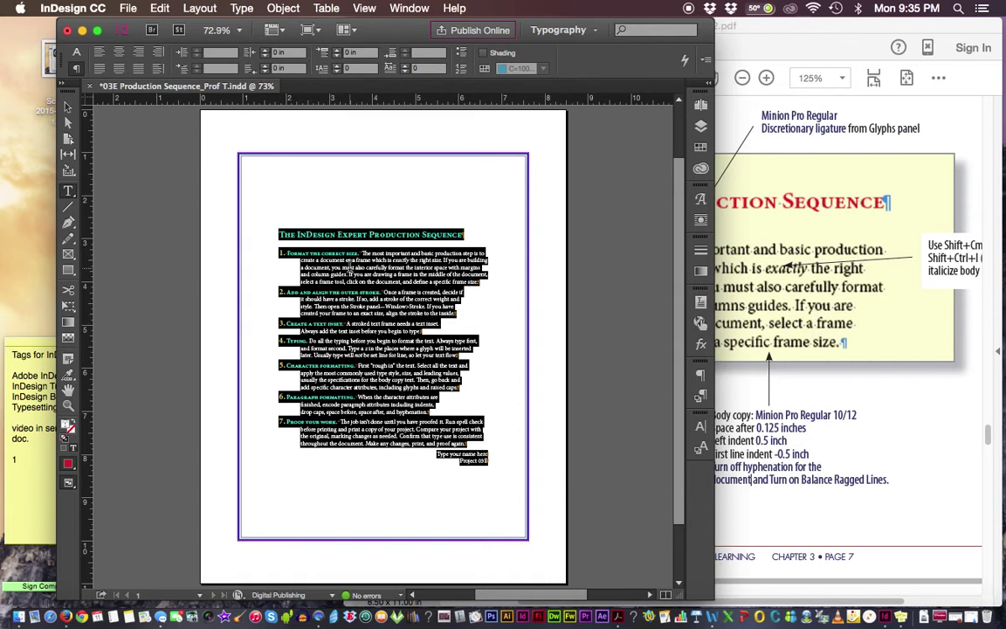
{"action": "left_click", "coordinate": [160, 8]}
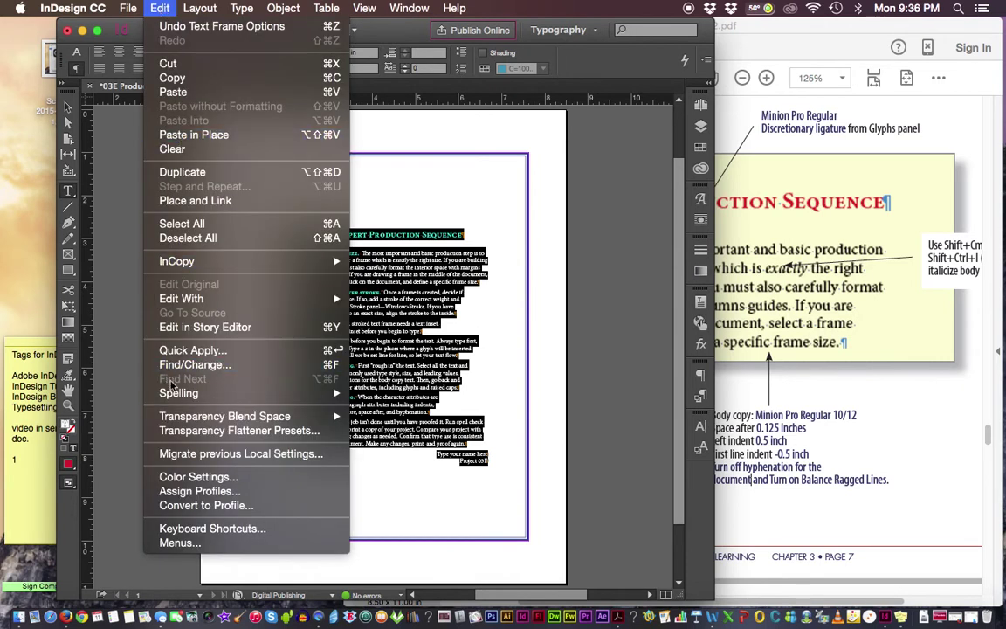
{"action": "mouse_move", "coordinate": [178, 394]}
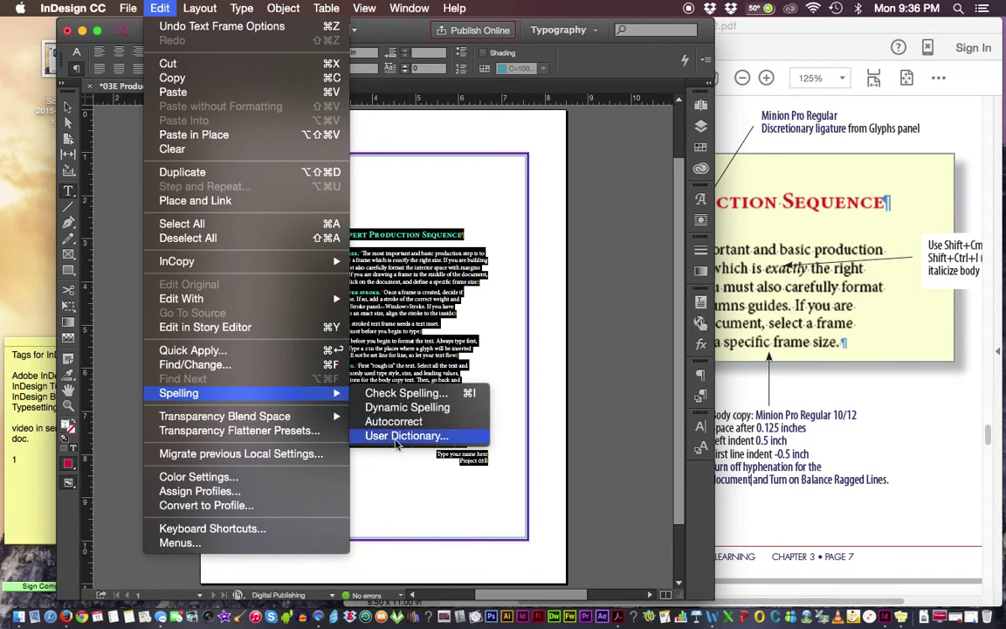
{"action": "left_click", "coordinate": [391, 400]}
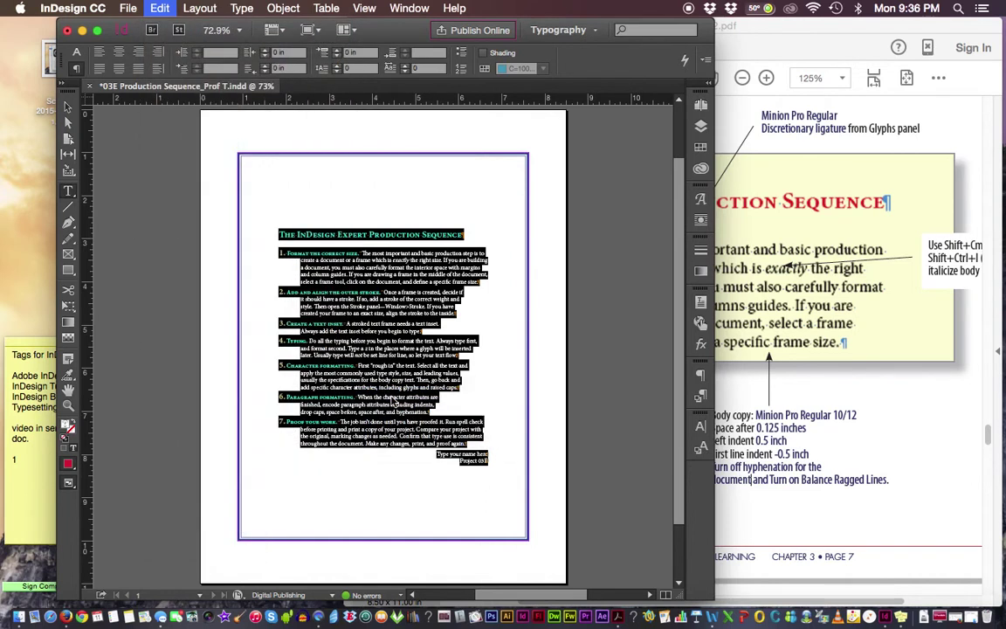
{"action": "left_click_drag", "start_coordinate": [424, 183], "coordinate": [532, 168]}
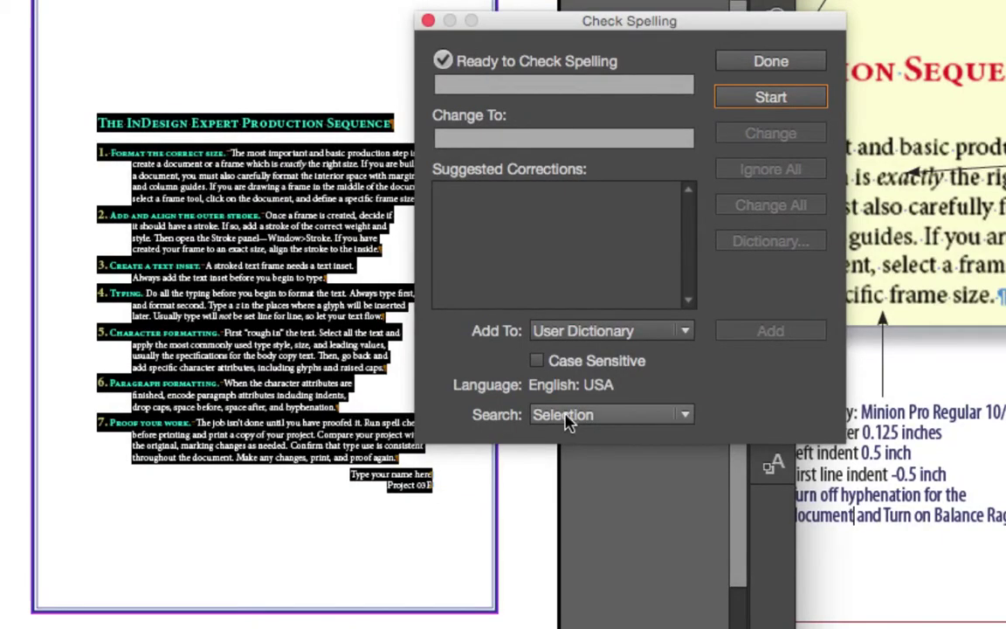
{"action": "left_click", "coordinate": [686, 416]}
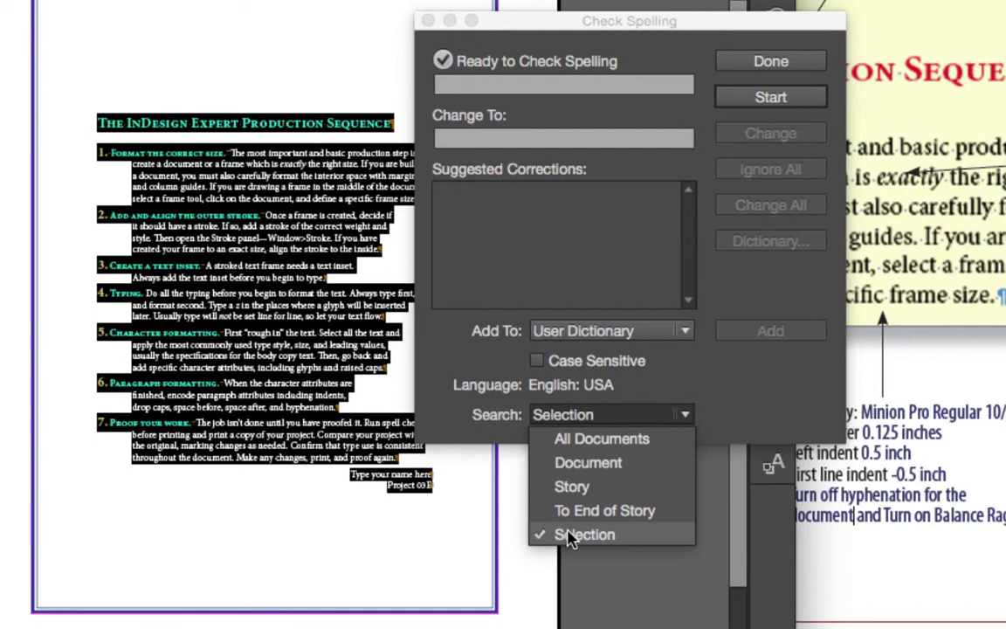
{"action": "left_click", "coordinate": [570, 537]}
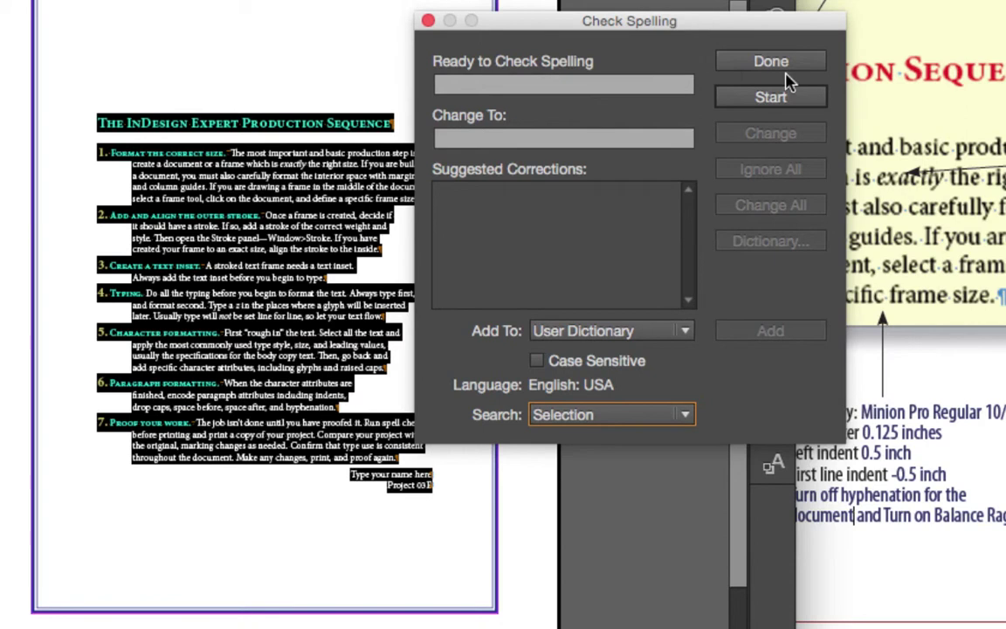
{"action": "left_click", "coordinate": [760, 102]}
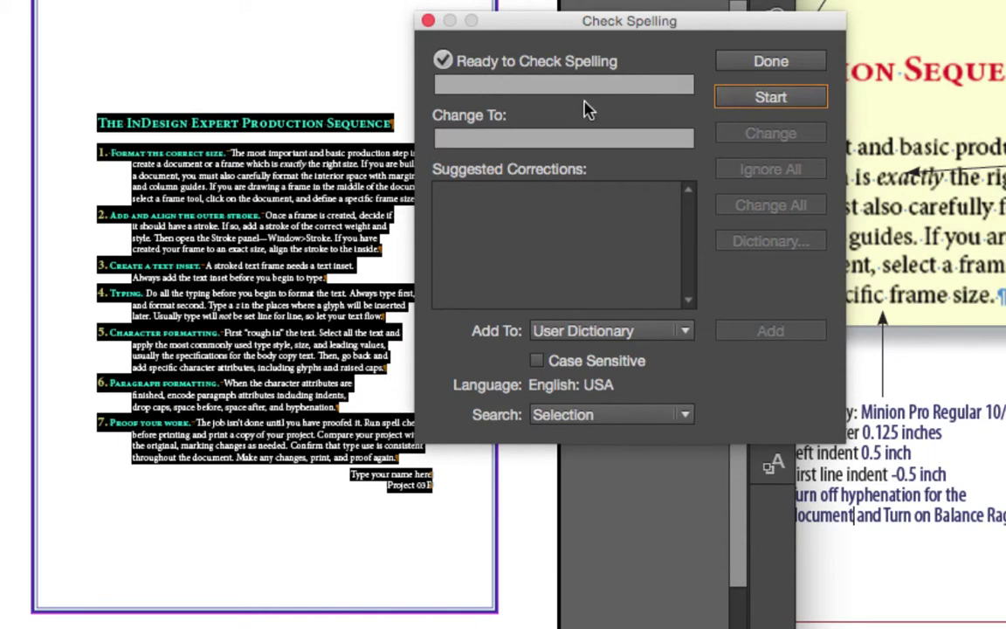
{"action": "left_click", "coordinate": [772, 100]}
{"action": "left_click", "coordinate": [789, 69]}
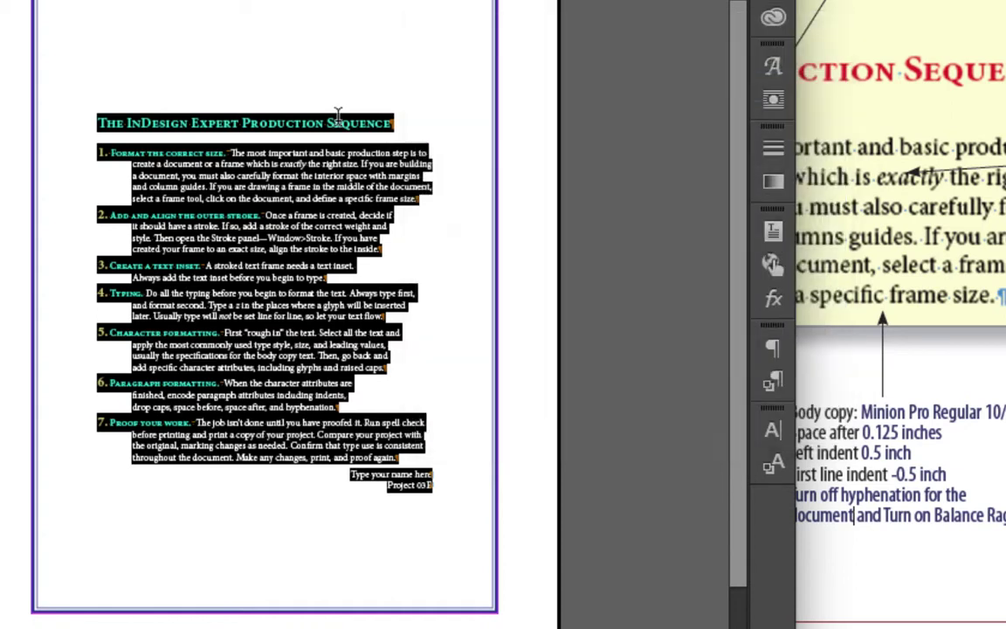
- Misspell "basic" as "basc" in the first sentence of item 1 as a spell-check test
{"action": "scroll", "coordinate": [340, 150], "scroll_direction": "up", "scroll_amount": 5}
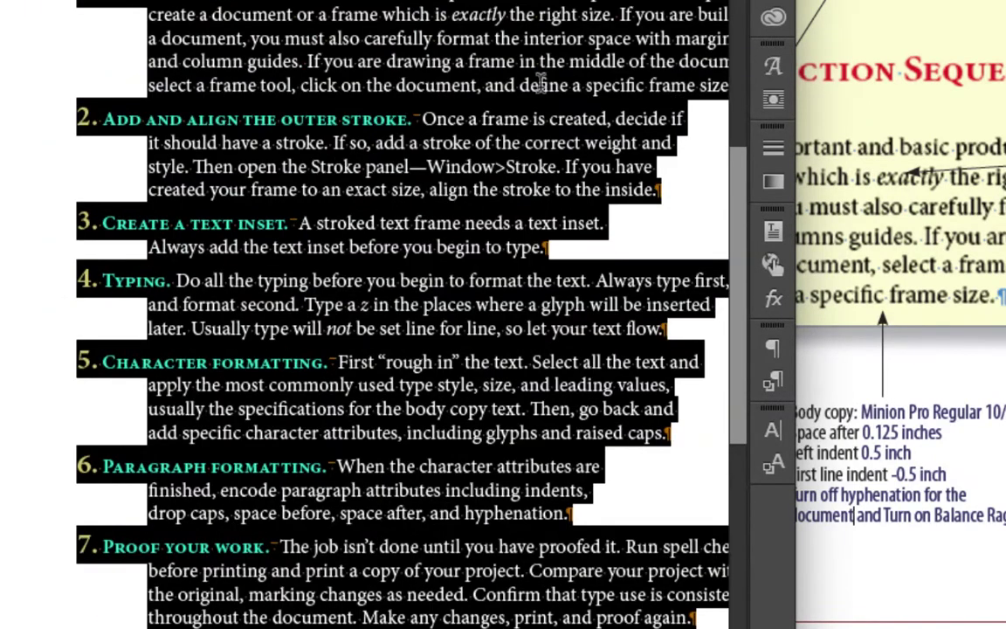
{"action": "left_click_drag", "start_coordinate": [740, 157], "coordinate": [742, 86]}
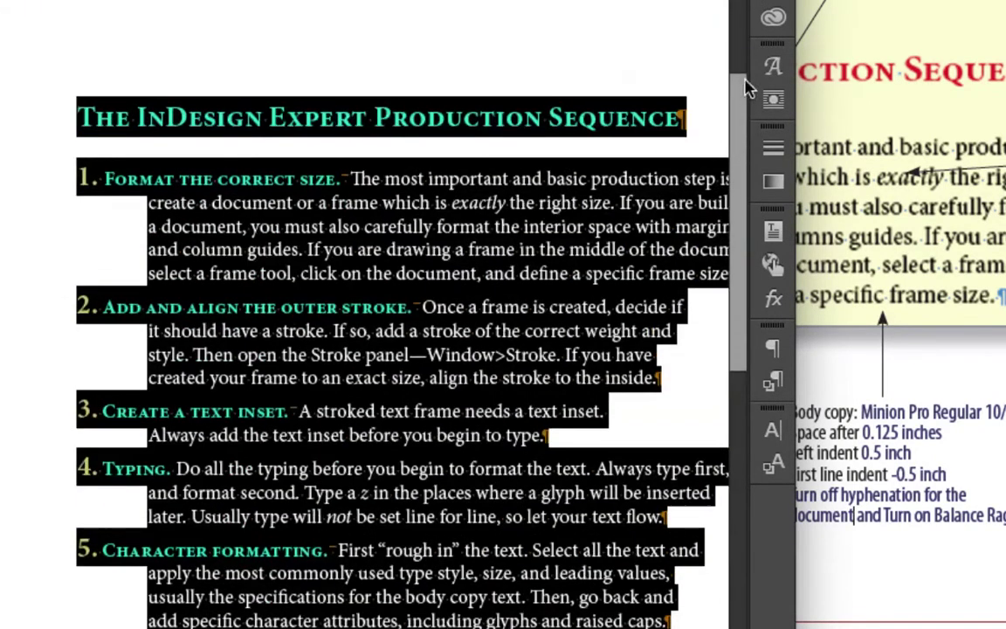
{"action": "left_click", "coordinate": [576, 178]}
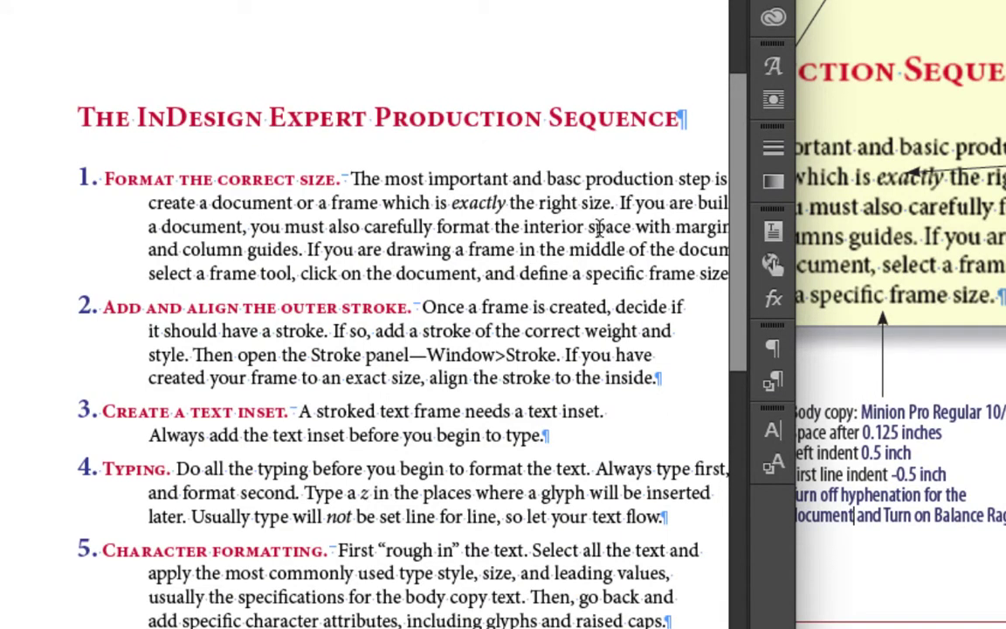
- Select all the text again and open Check Spelling for it, moving the dialog clear of the page text
{"action": "key", "text": "ctrl+a"}
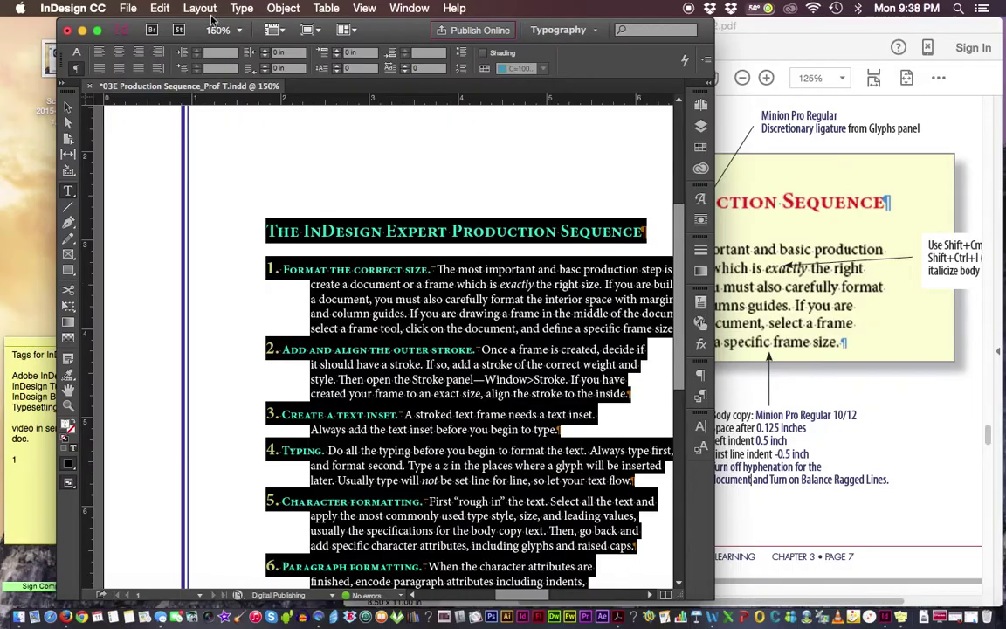
{"action": "left_click", "coordinate": [159, 8]}
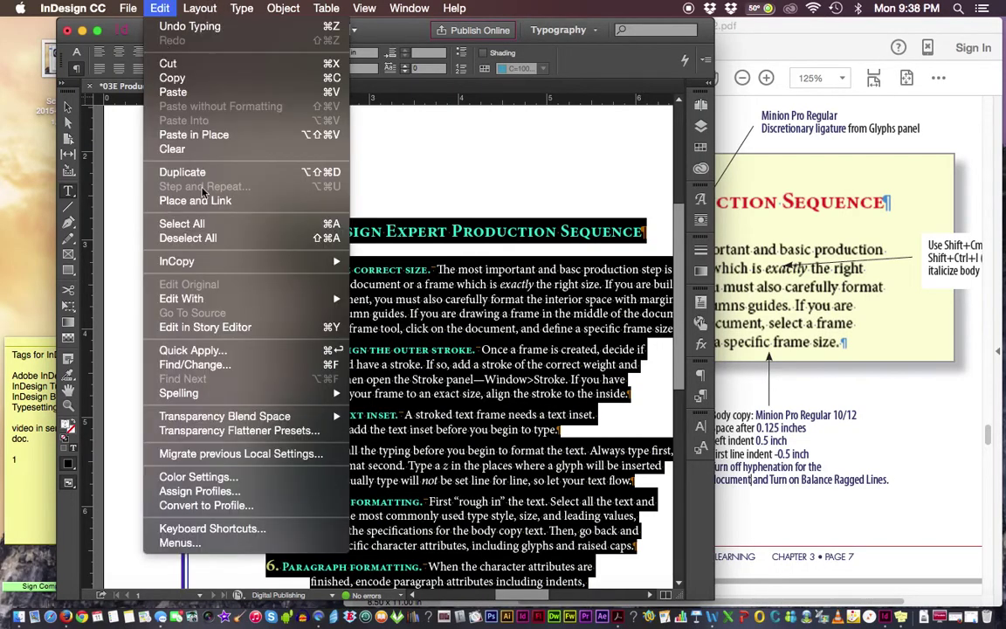
{"action": "mouse_move", "coordinate": [300, 400]}
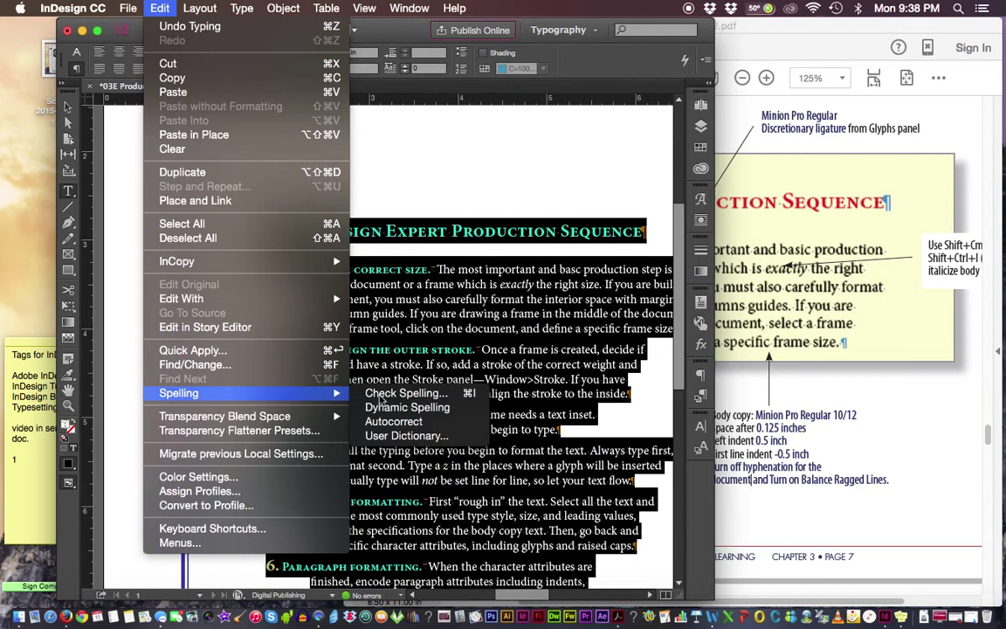
{"action": "left_click", "coordinate": [470, 396]}
{"action": "left_click_drag", "start_coordinate": [603, 170], "coordinate": [765, 56]}
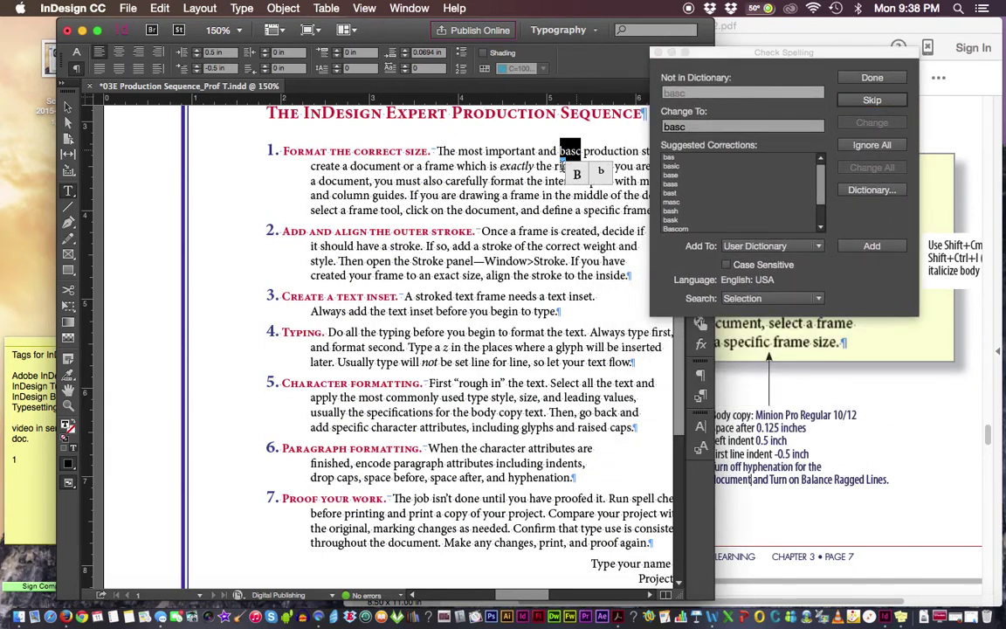
{"action": "left_click", "coordinate": [813, 299]}
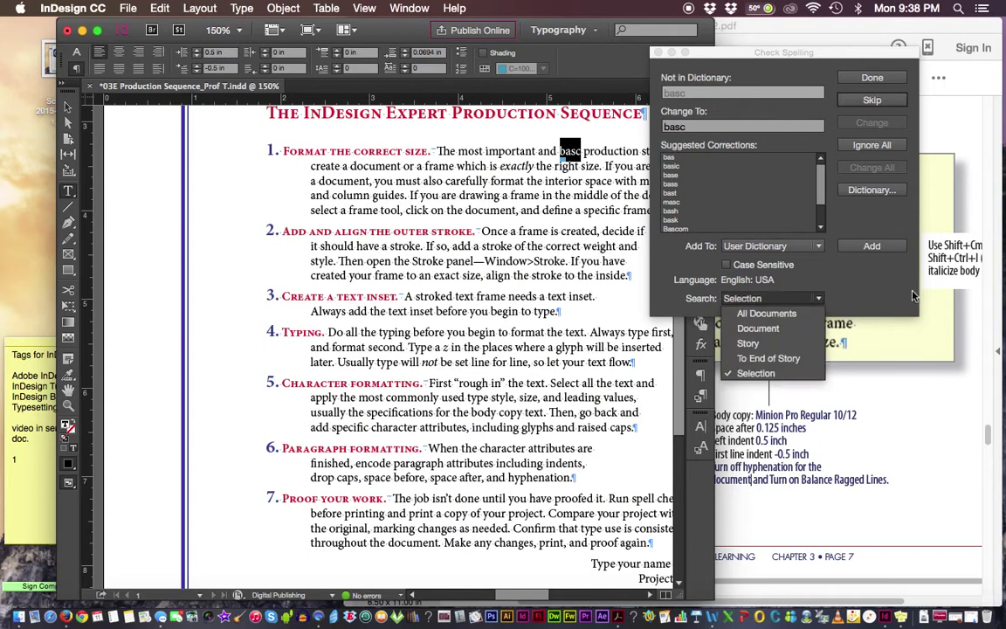
{"action": "left_click", "coordinate": [884, 293]}
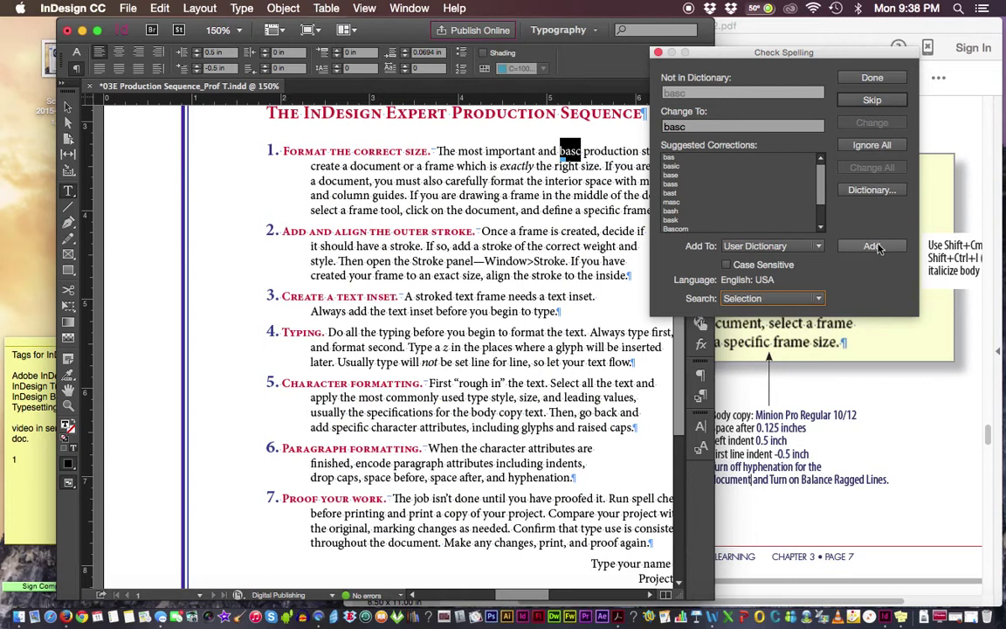
{"action": "left_click", "coordinate": [818, 247]}
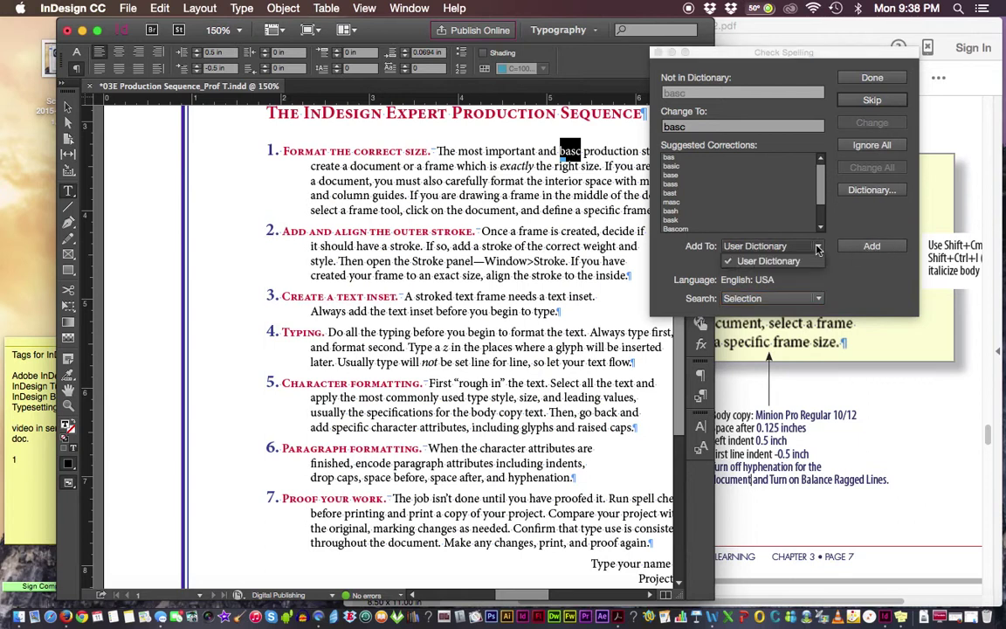
{"action": "left_click", "coordinate": [759, 206]}
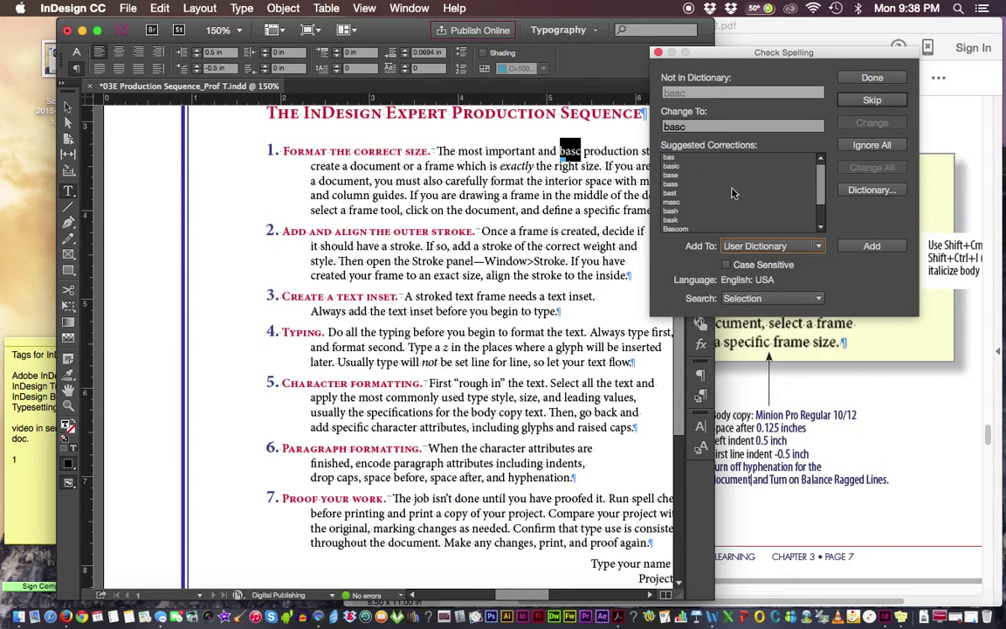
- Replace the misspelled "basc" in item 1 with the suggested correction "basic" in Check Spelling
{"action": "left_click", "coordinate": [694, 127]}
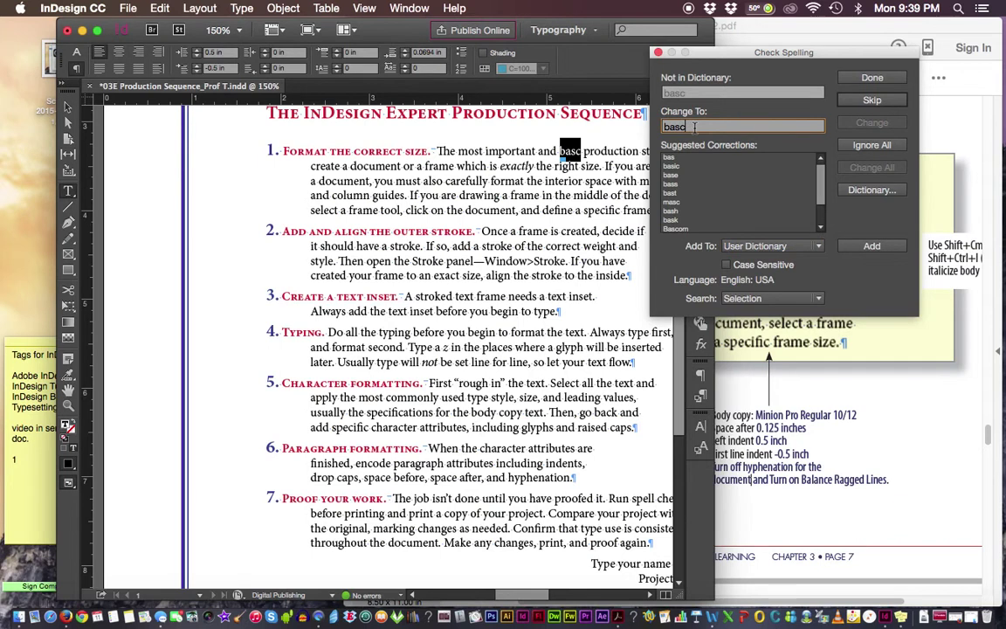
{"action": "scroll", "coordinate": [821, 204], "scroll_direction": "down", "scroll_amount": 1}
{"action": "scroll", "coordinate": [730, 169], "scroll_direction": "up", "scroll_amount": 1}
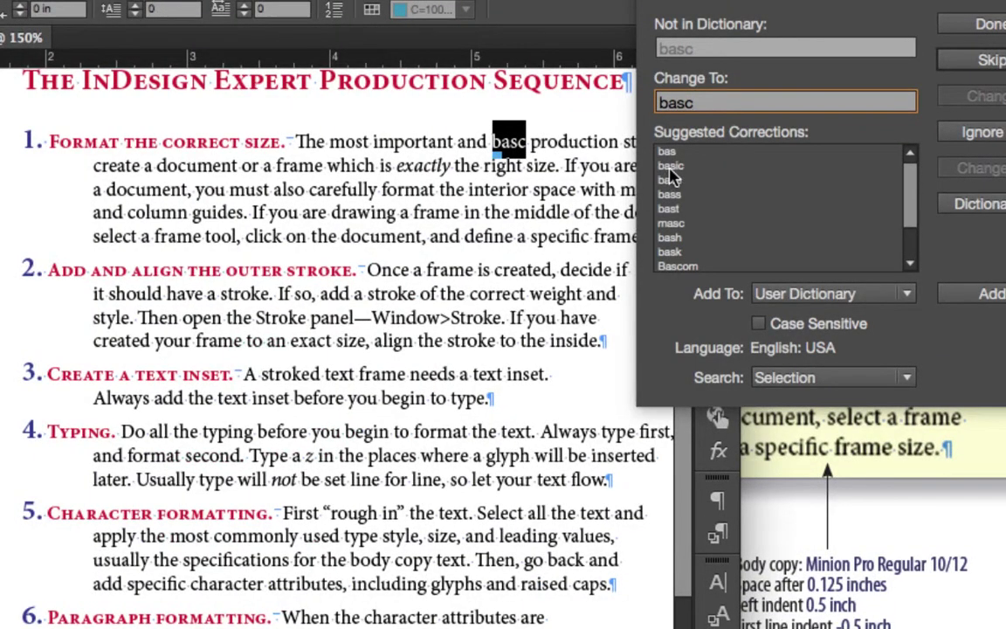
{"action": "left_click", "coordinate": [672, 168]}
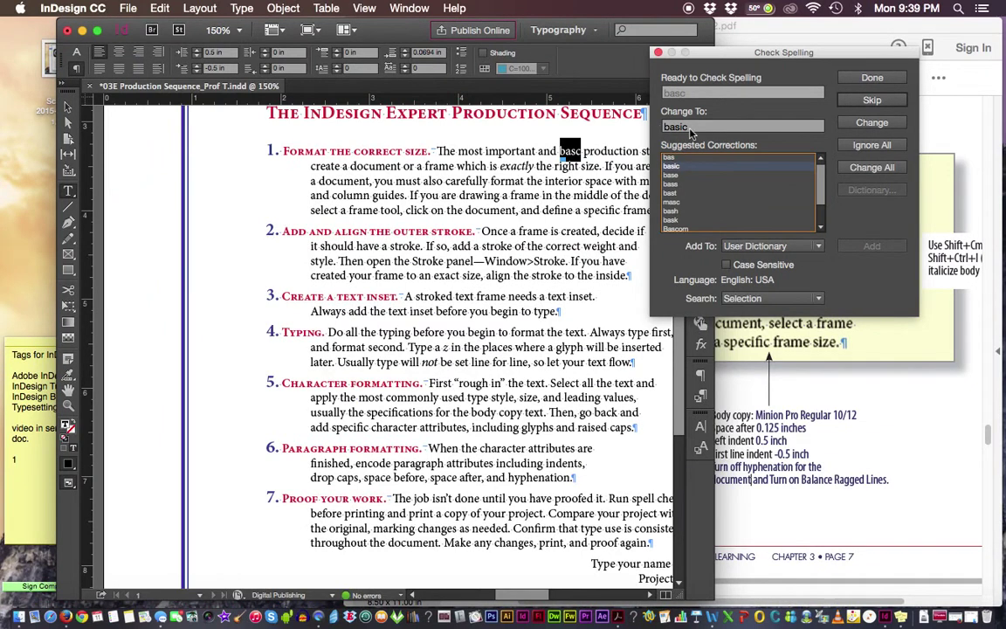
{"action": "left_click", "coordinate": [860, 125]}
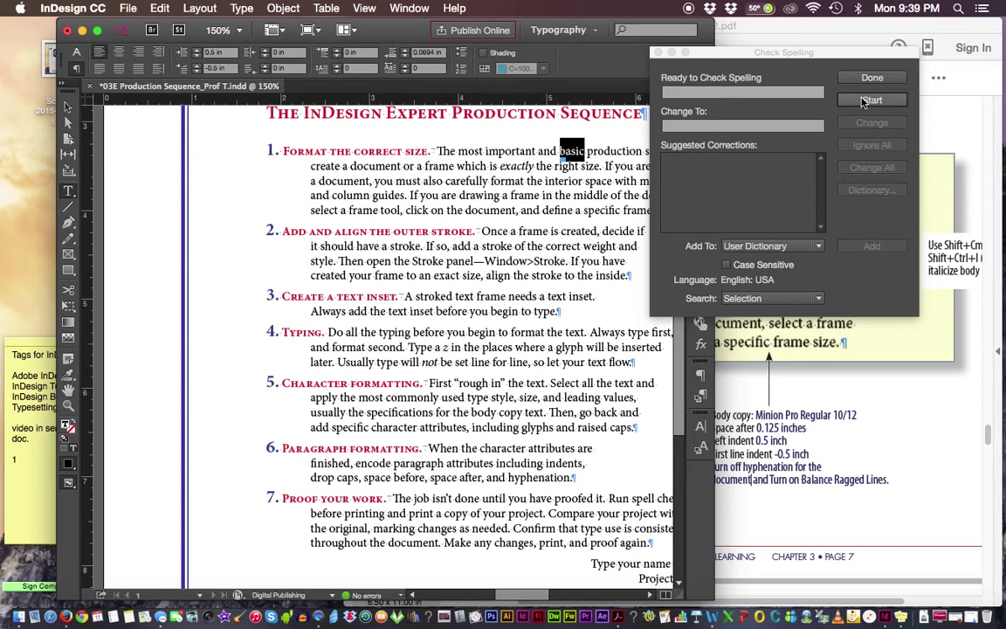
- Set the spell-check search scope to Document and close Check Spelling
{"action": "left_click", "coordinate": [819, 299]}
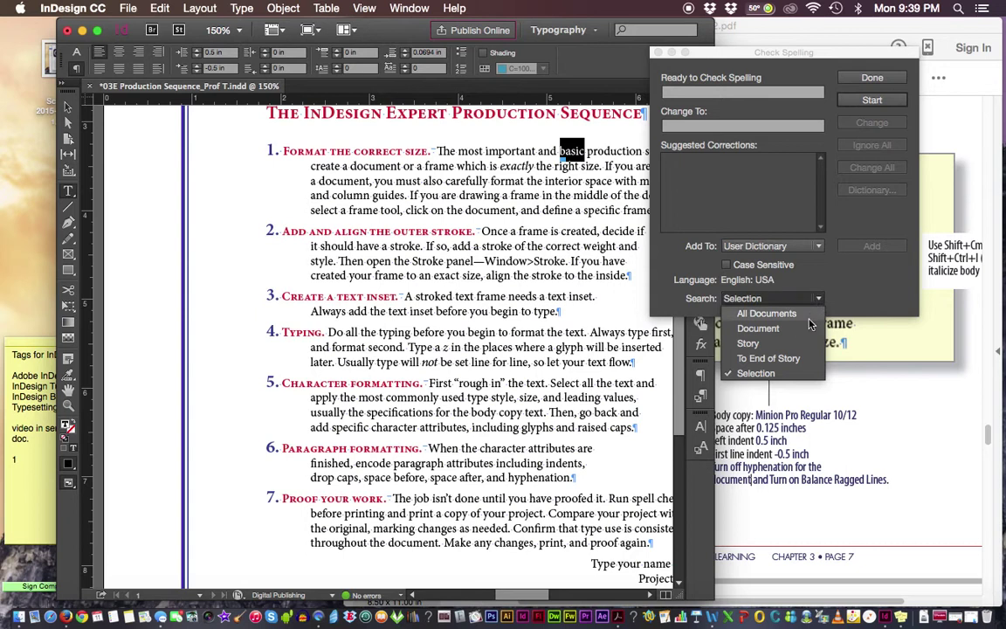
{"action": "left_click", "coordinate": [805, 330]}
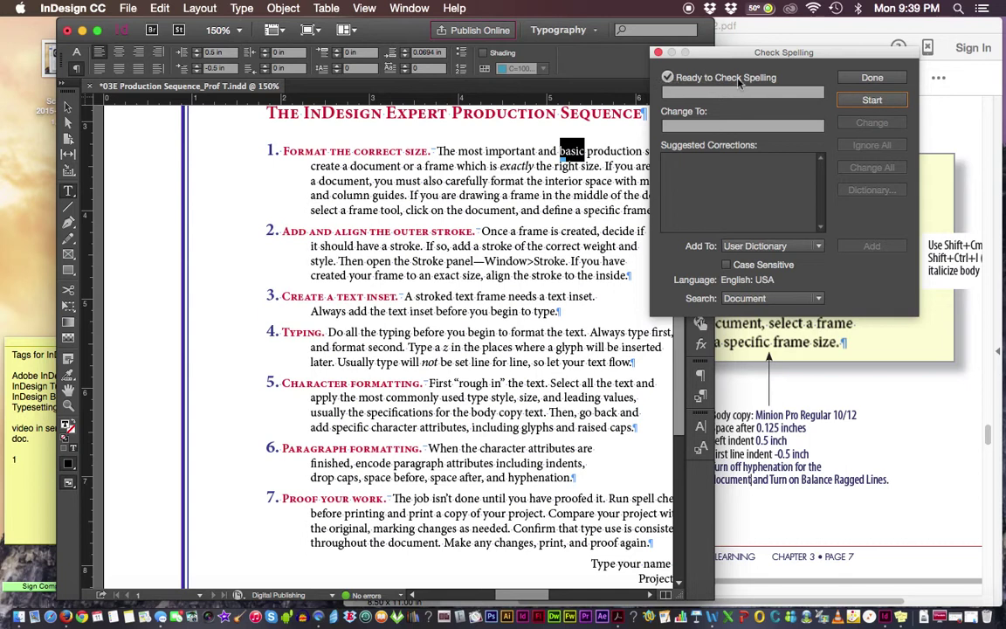
{"action": "left_click", "coordinate": [871, 77]}
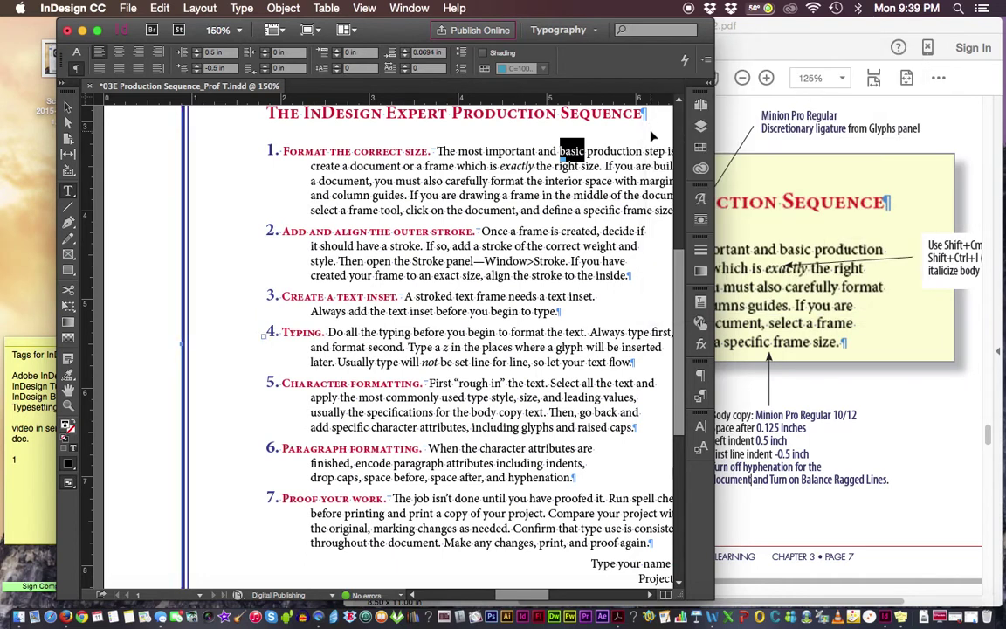
- Review the full page layout and proofread the numbered items up close, from the heading to the closing name and project lines
{"action": "key", "text": "super+minus"}
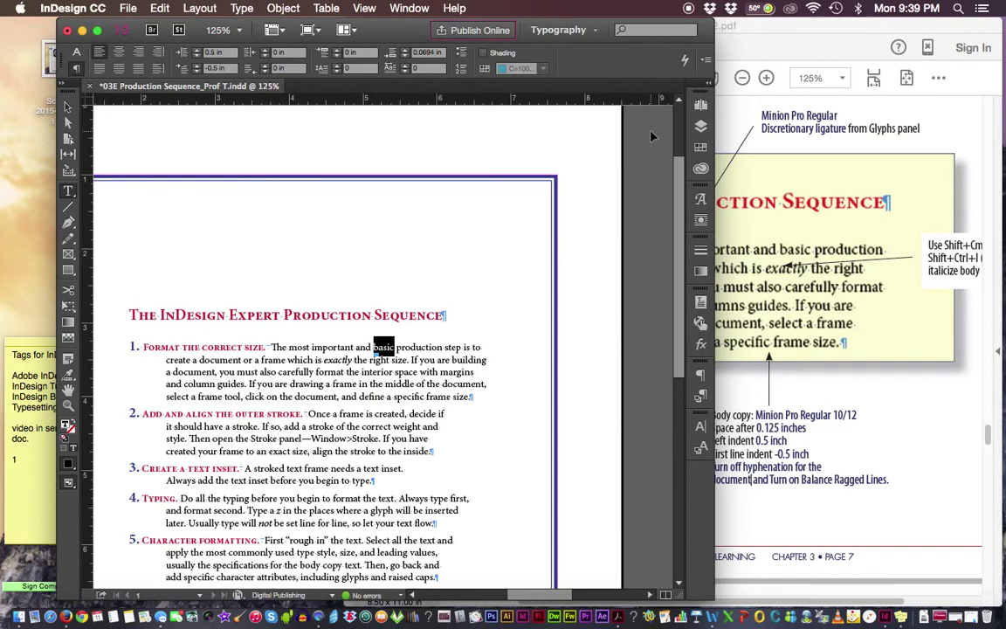
{"action": "key", "text": "super+0"}
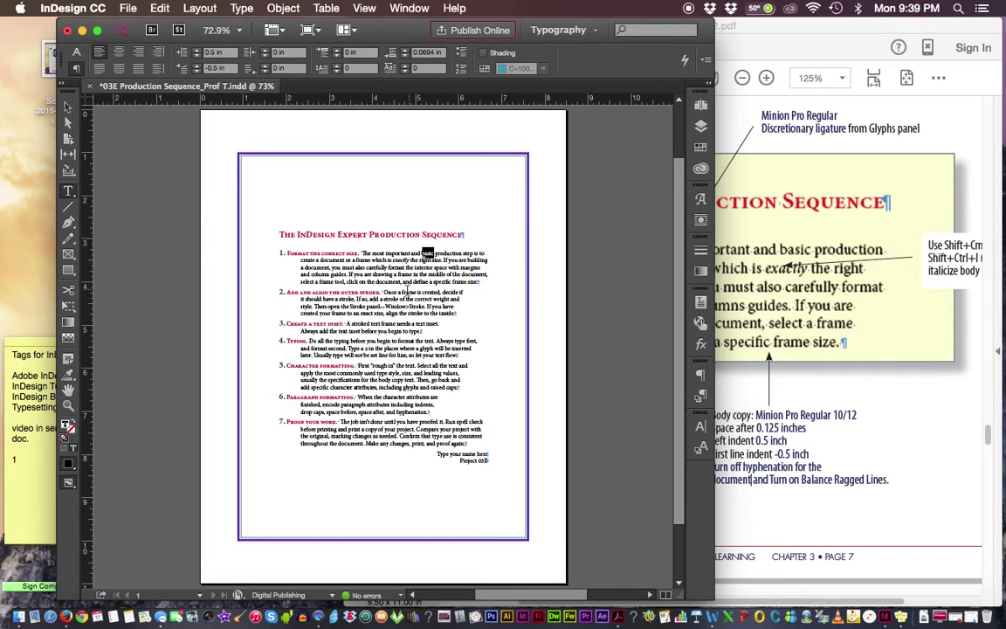
{"action": "left_click", "coordinate": [601, 272]}
{"action": "key", "text": "super+1"}
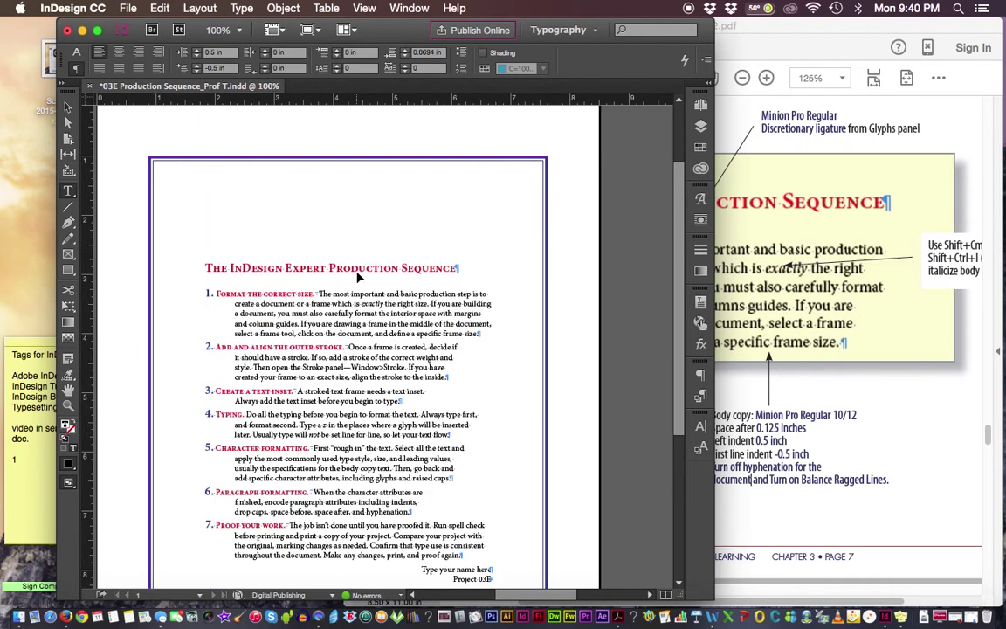
{"action": "key", "text": "super+equal"}
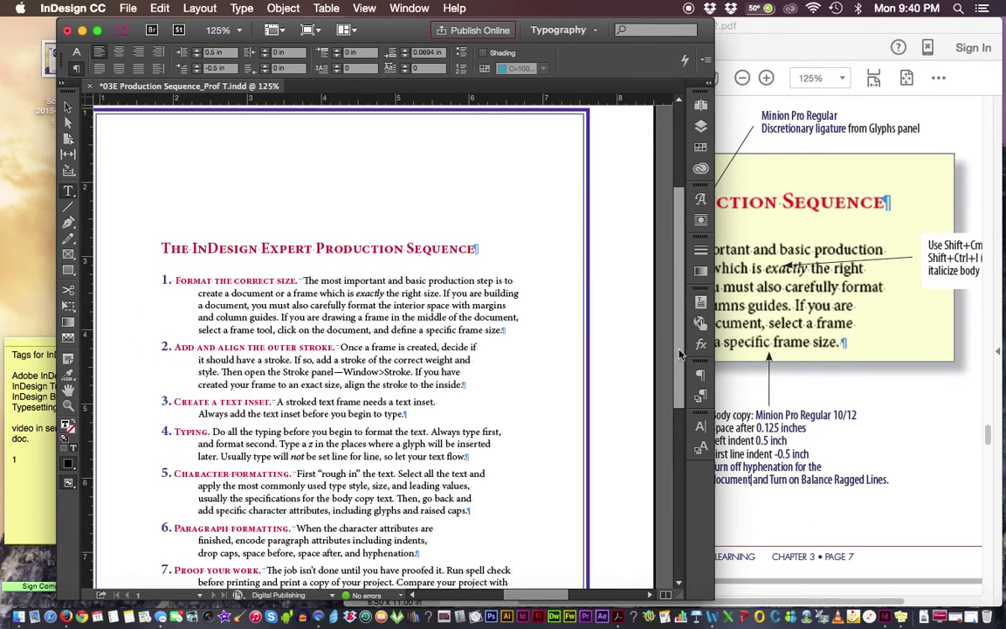
{"action": "scroll", "coordinate": [679, 367], "scroll_direction": "down", "scroll_amount": 5}
{"action": "scroll", "coordinate": [679, 367], "scroll_direction": "down", "scroll_amount": 3}
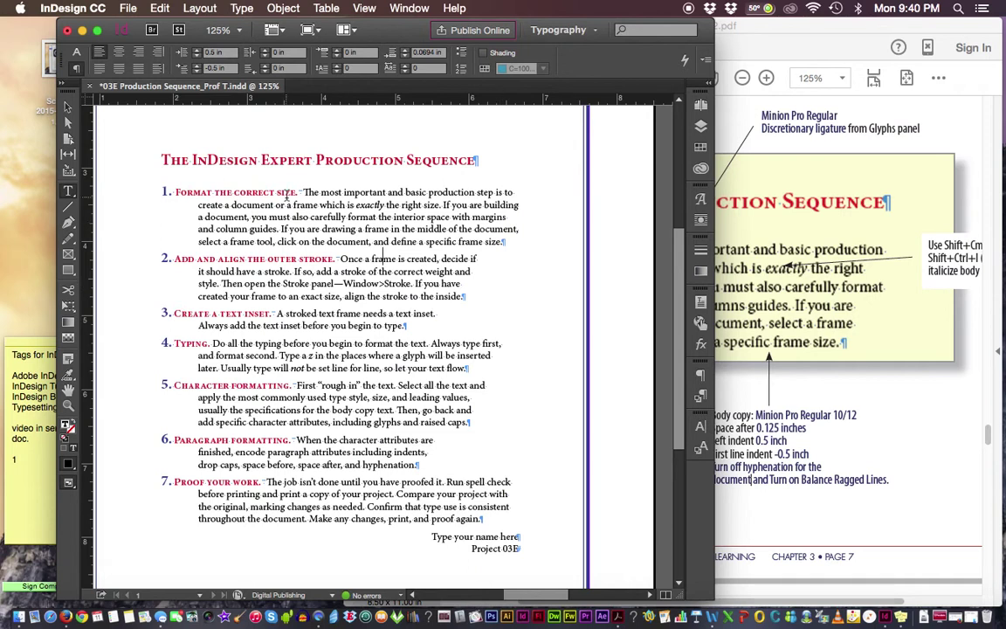
{"action": "left_click_drag", "start_coordinate": [163, 186], "coordinate": [540, 492]}
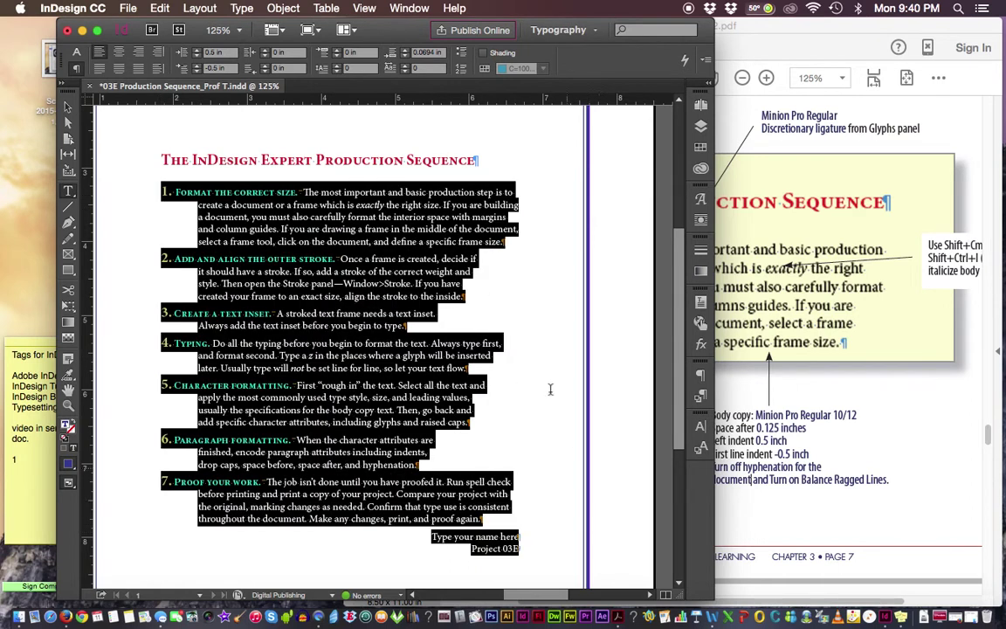
{"action": "left_click", "coordinate": [621, 246]}
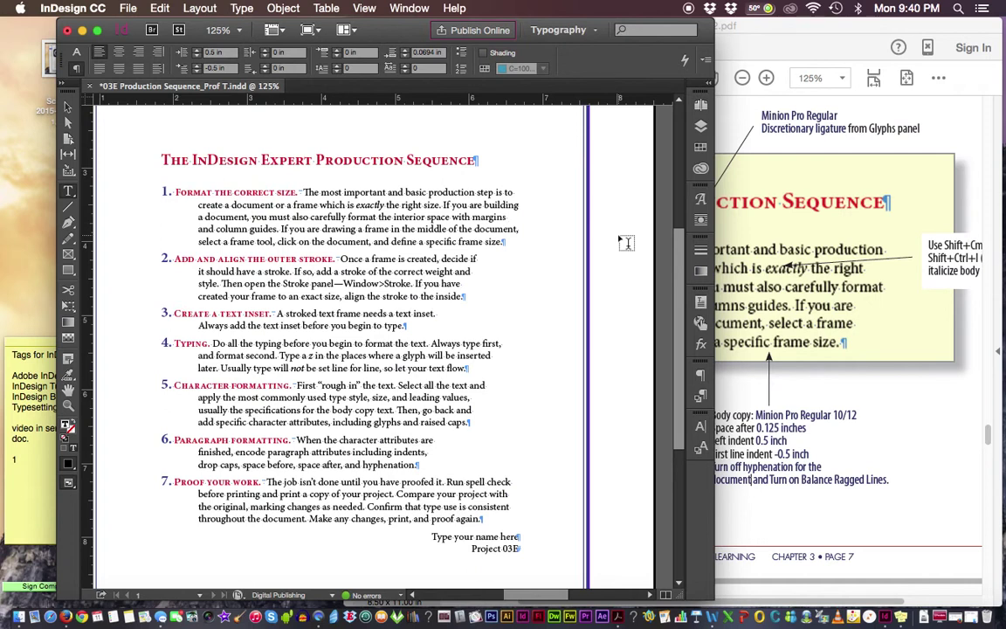
{"action": "key", "text": "super+0"}
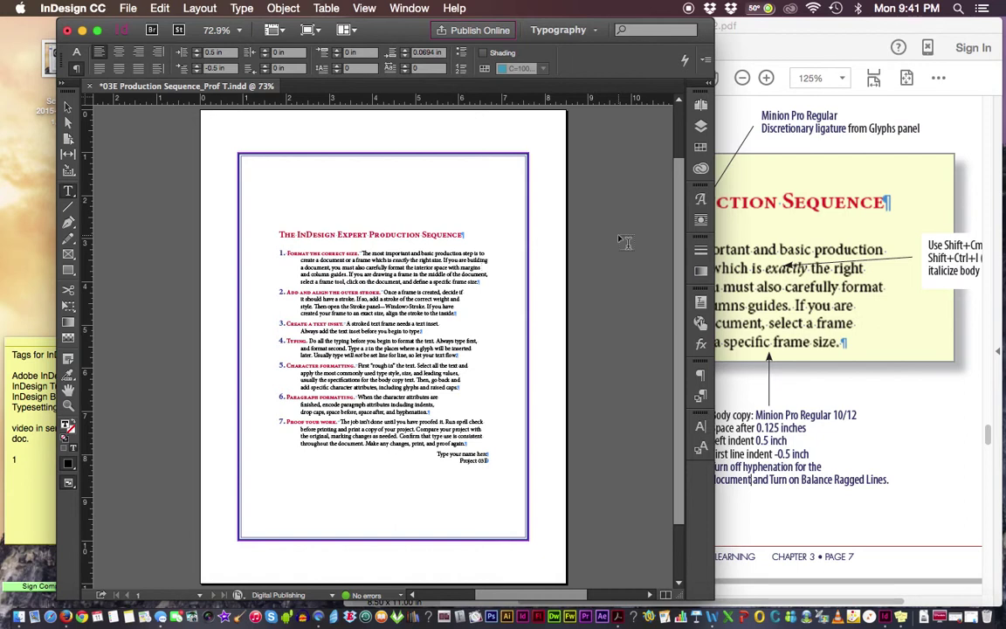
- Select the bordered text frame, check the sample box's background in the Acrobat Reader PDF, and return to InDesign
{"action": "left_click", "coordinate": [67, 106]}
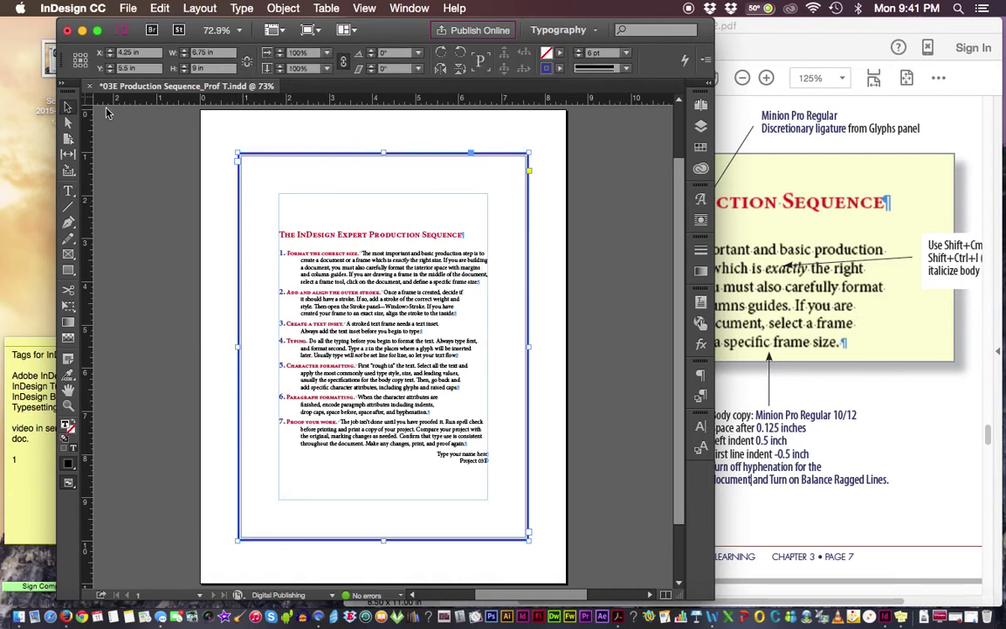
{"action": "left_click", "coordinate": [763, 157]}
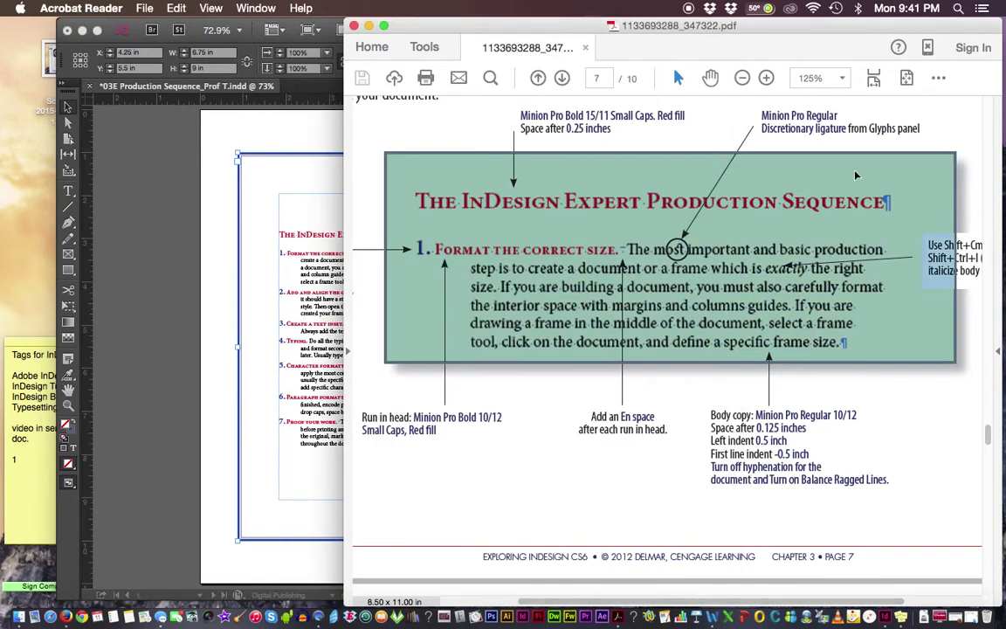
{"action": "left_click", "coordinate": [930, 401]}
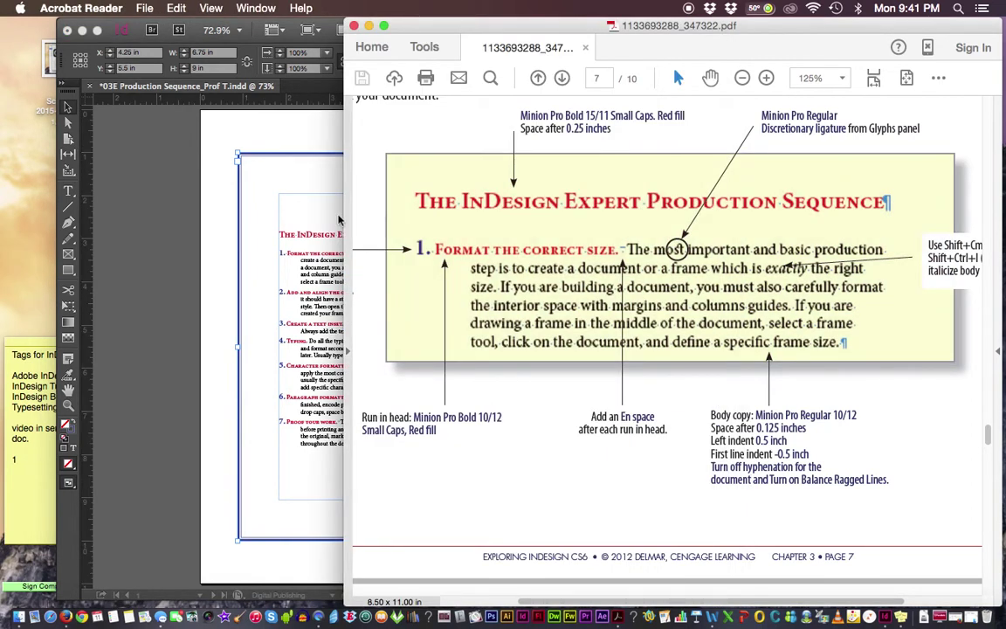
{"action": "left_click", "coordinate": [271, 159]}
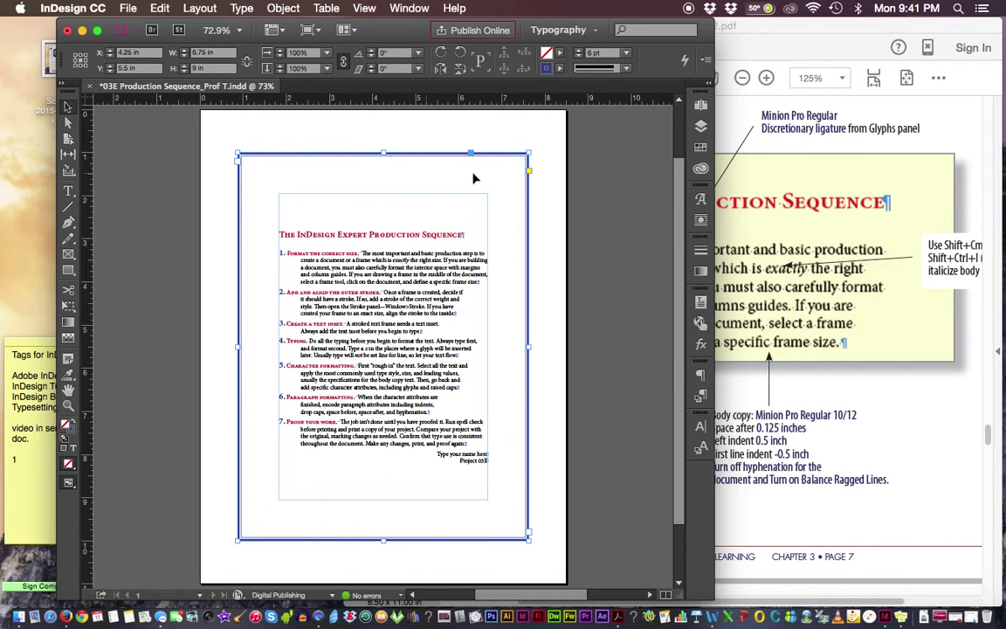
- Fill the selected text frame with the yellow swatch C=0 M=0 Y=100 K=0
{"action": "left_click", "coordinate": [701, 149]}
{"action": "scroll", "coordinate": [679, 203], "scroll_direction": "down", "scroll_amount": 2}
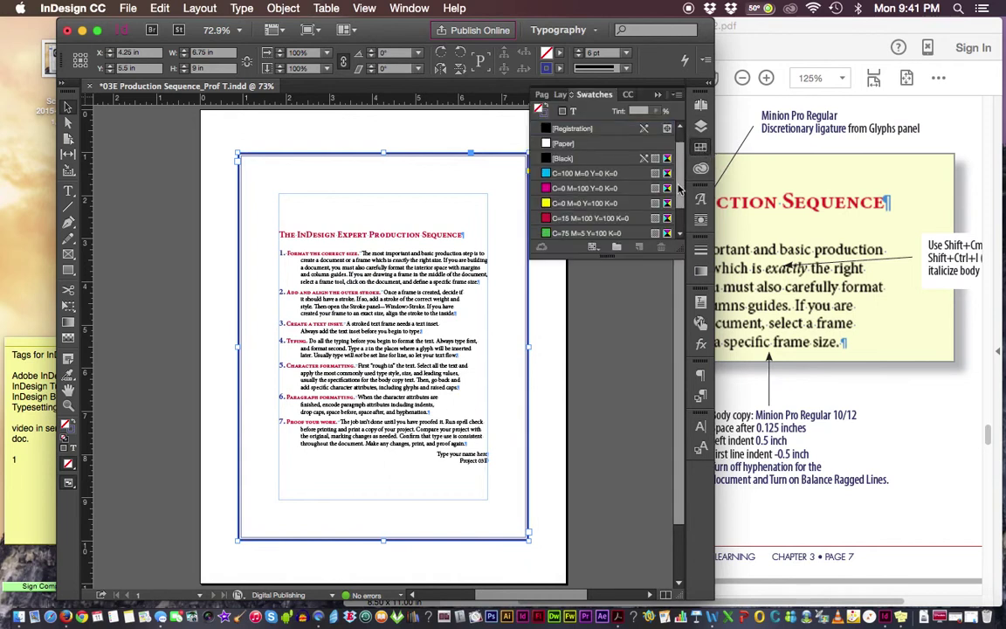
{"action": "scroll", "coordinate": [650, 188], "scroll_direction": "up", "scroll_amount": 2}
{"action": "scroll", "coordinate": [618, 144], "scroll_direction": "down", "scroll_amount": 2}
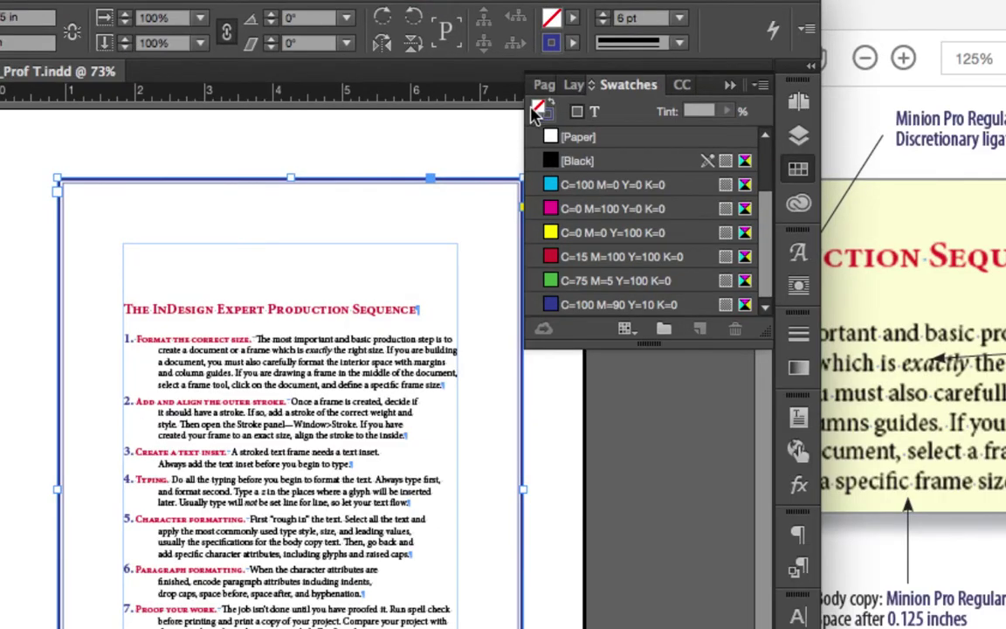
{"action": "left_click", "coordinate": [550, 115]}
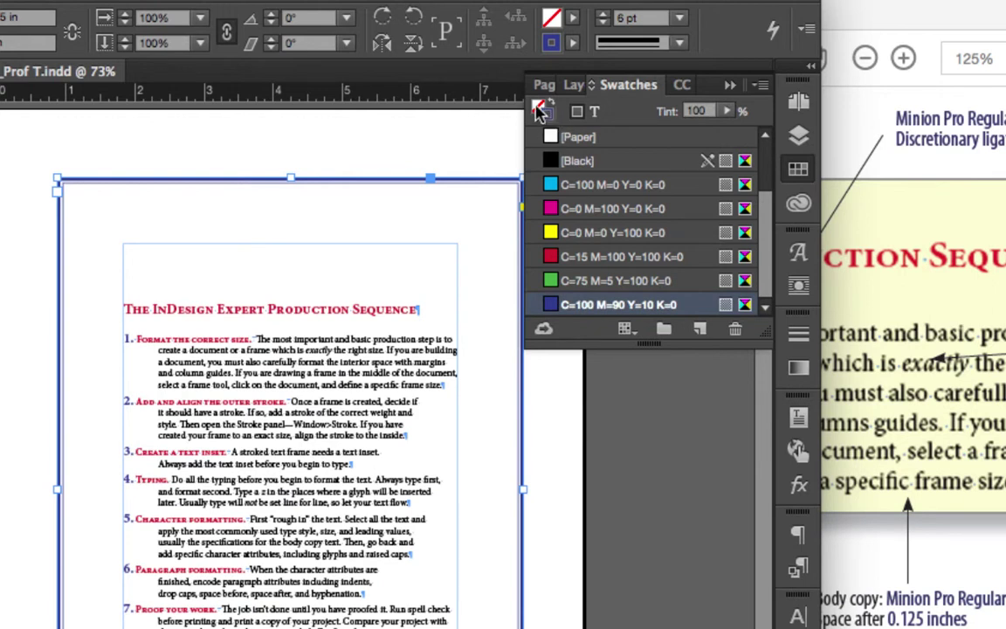
{"action": "left_click", "coordinate": [540, 109]}
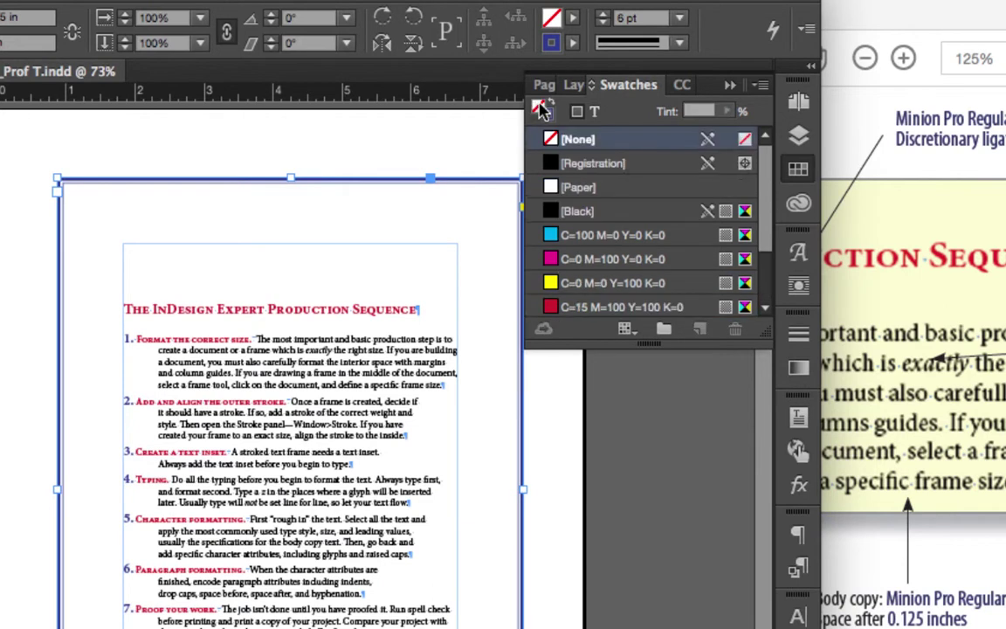
{"action": "left_click", "coordinate": [577, 285]}
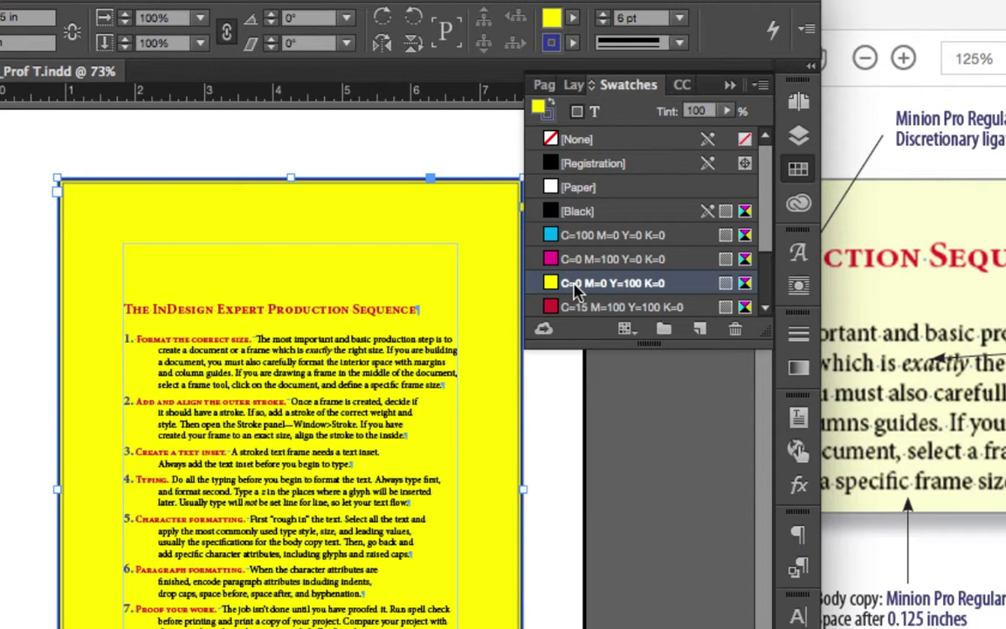
{"action": "left_click", "coordinate": [576, 293]}
- Reduce the frame's yellow fill tint to 10%, collapse the swatches, and deselect the frame
{"action": "left_click", "coordinate": [727, 112]}
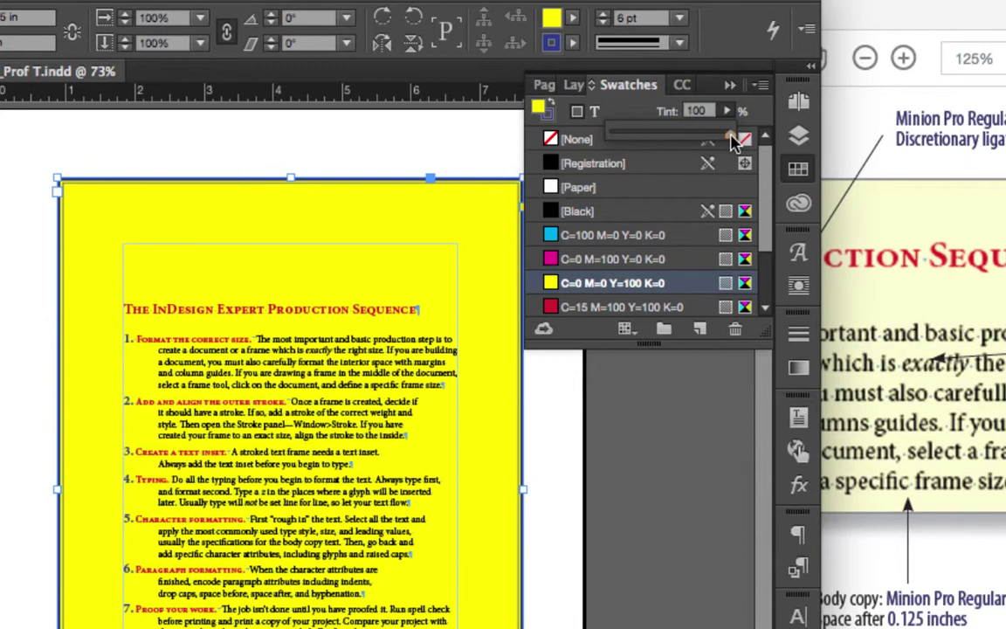
{"action": "left_click_drag", "start_coordinate": [734, 143], "coordinate": [625, 140]}
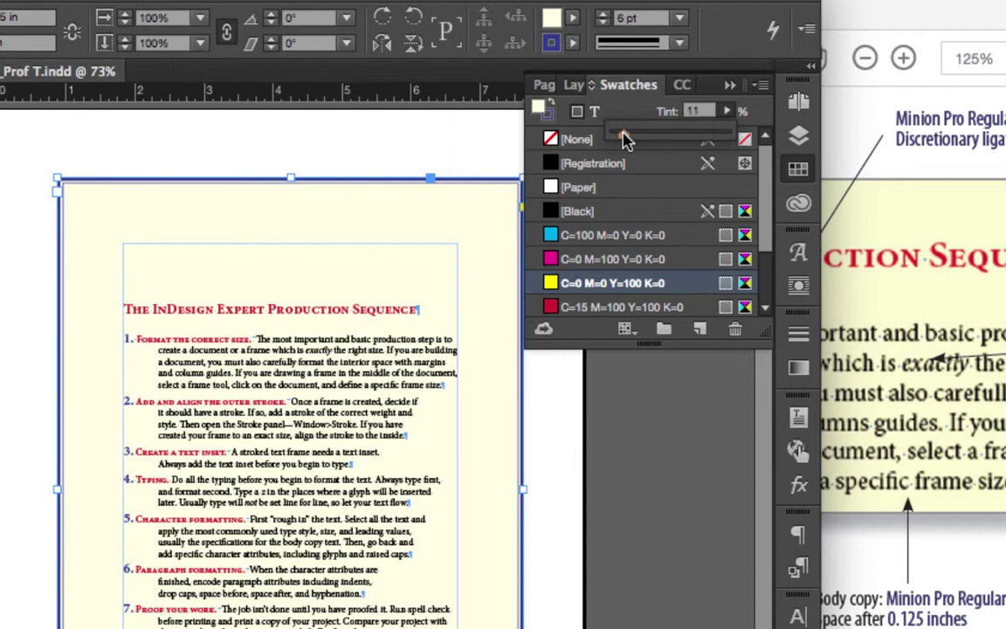
{"action": "left_click_drag", "start_coordinate": [625, 138], "coordinate": [618, 139]}
{"action": "left_click_drag", "start_coordinate": [617, 140], "coordinate": [624, 140]}
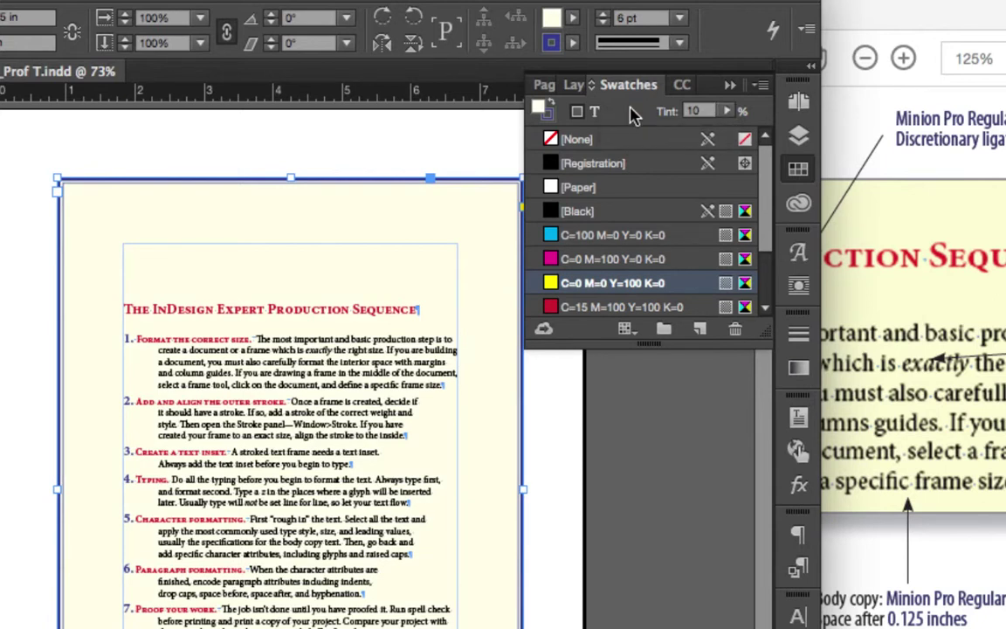
{"action": "left_click", "coordinate": [653, 82]}
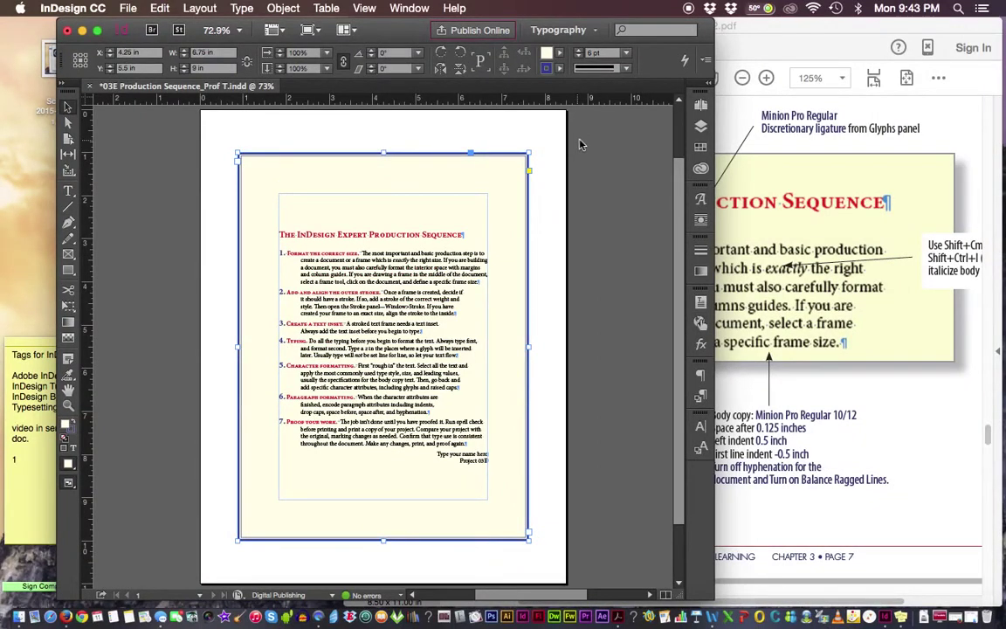
{"action": "left_click", "coordinate": [589, 153]}
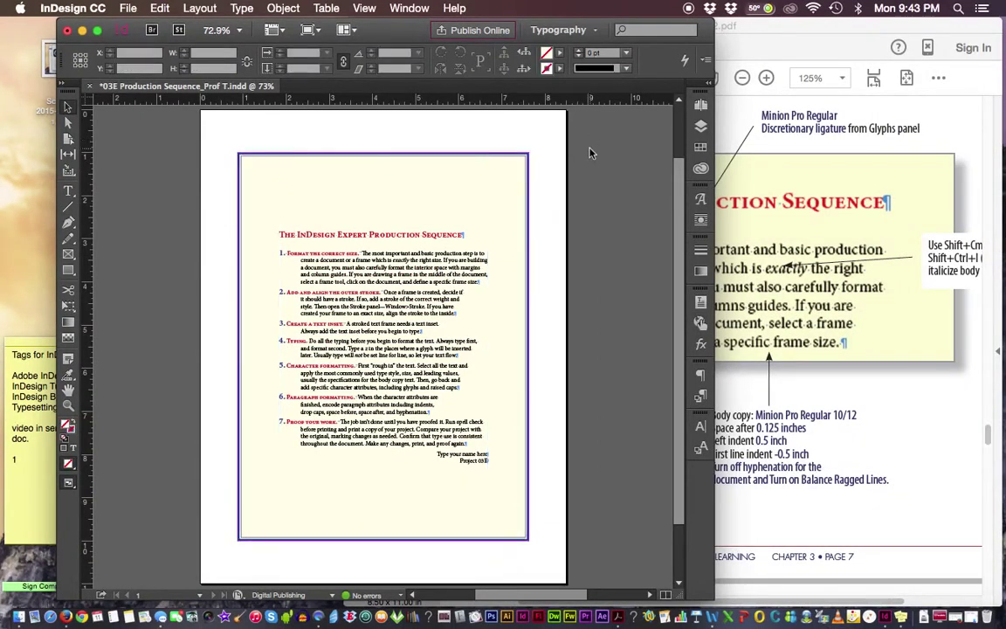